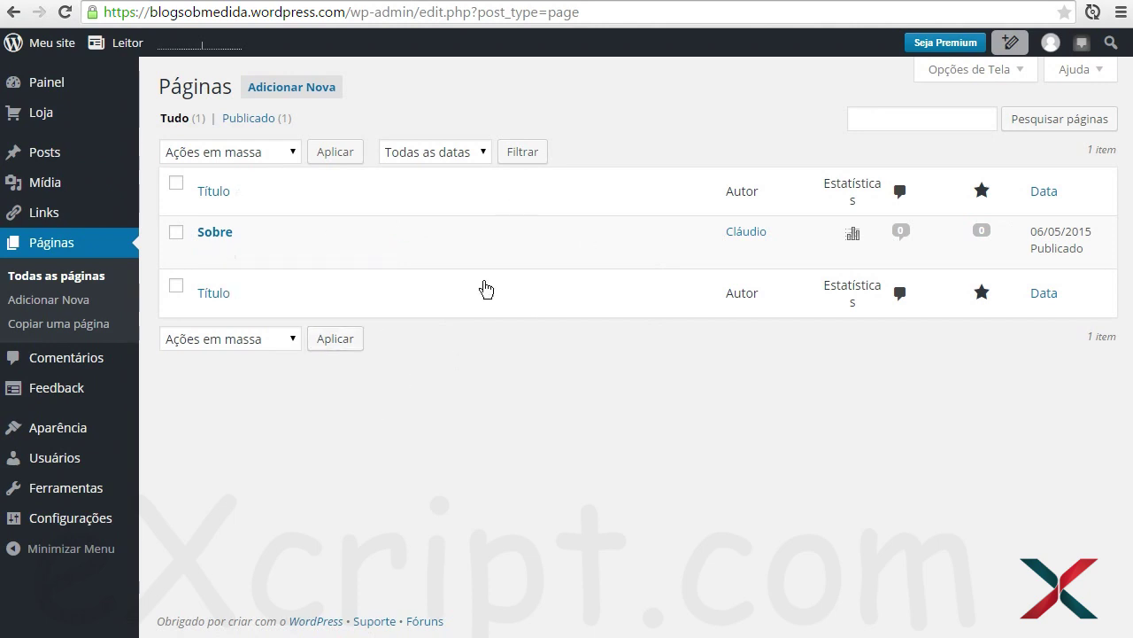
- Create a new page titled "Barra de formatação" and place the cursor in its body
click(308, 92)
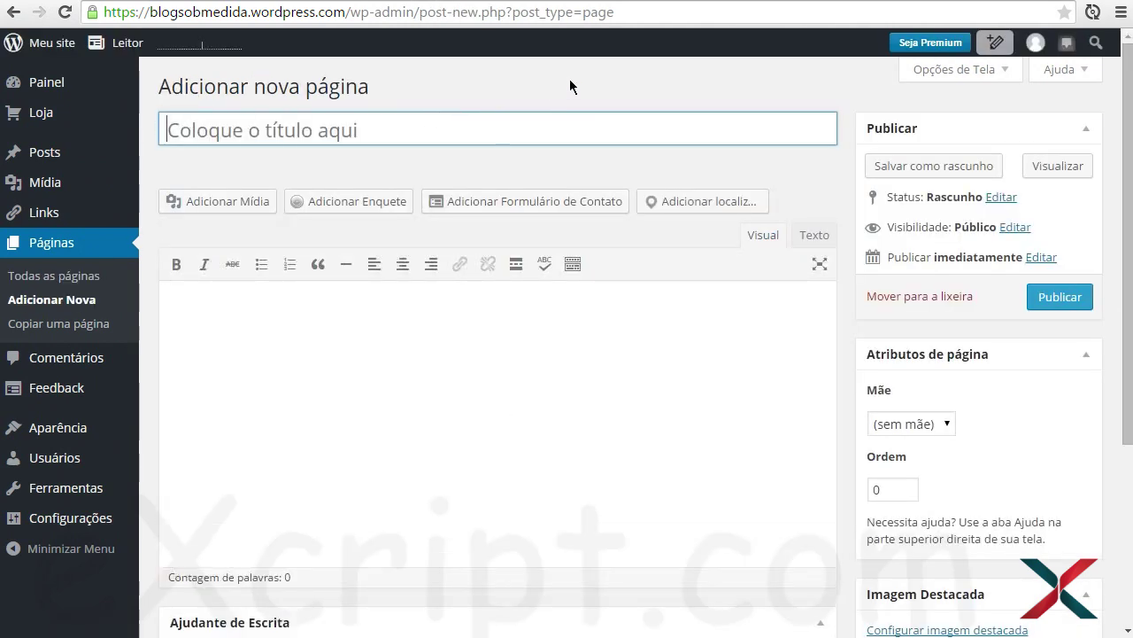
text(Bar)
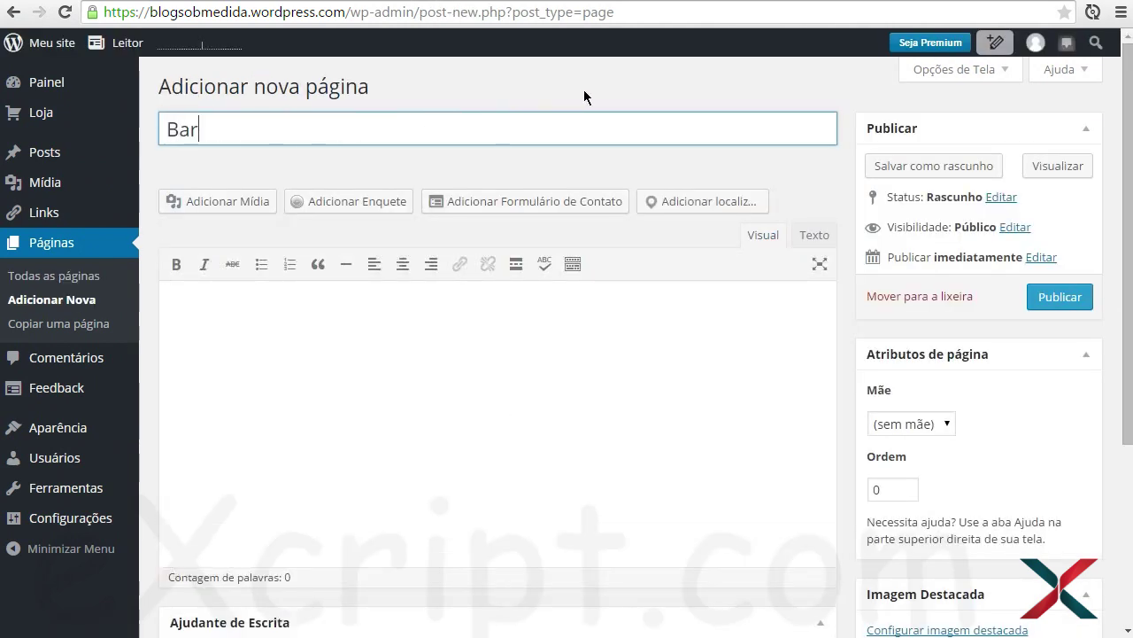
text(ra de formata)
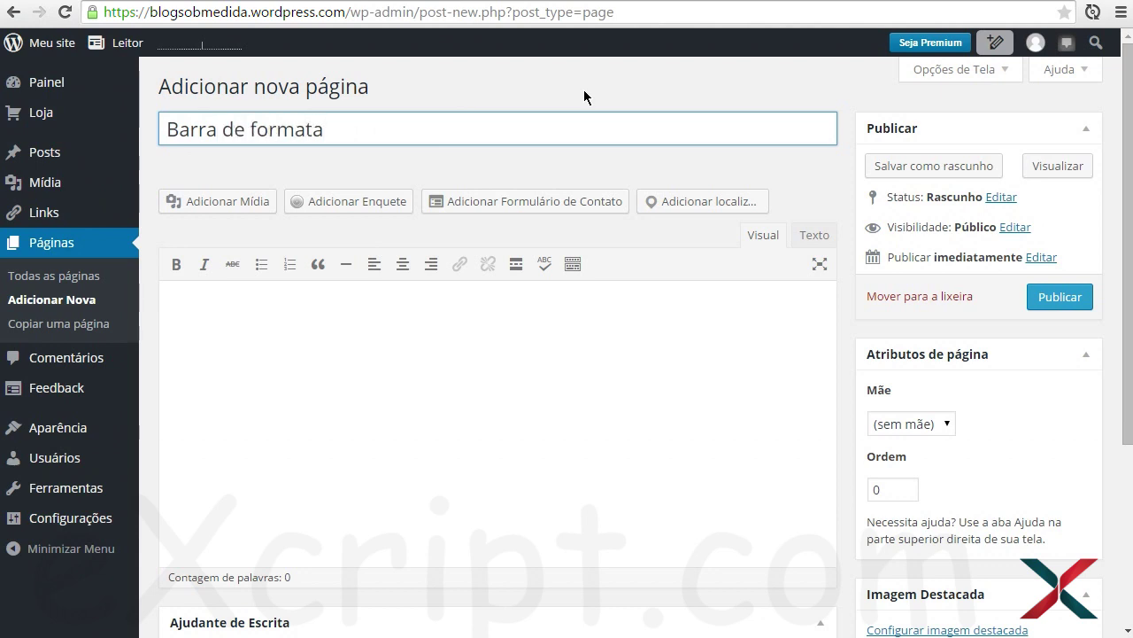
text(ção)
click(292, 359)
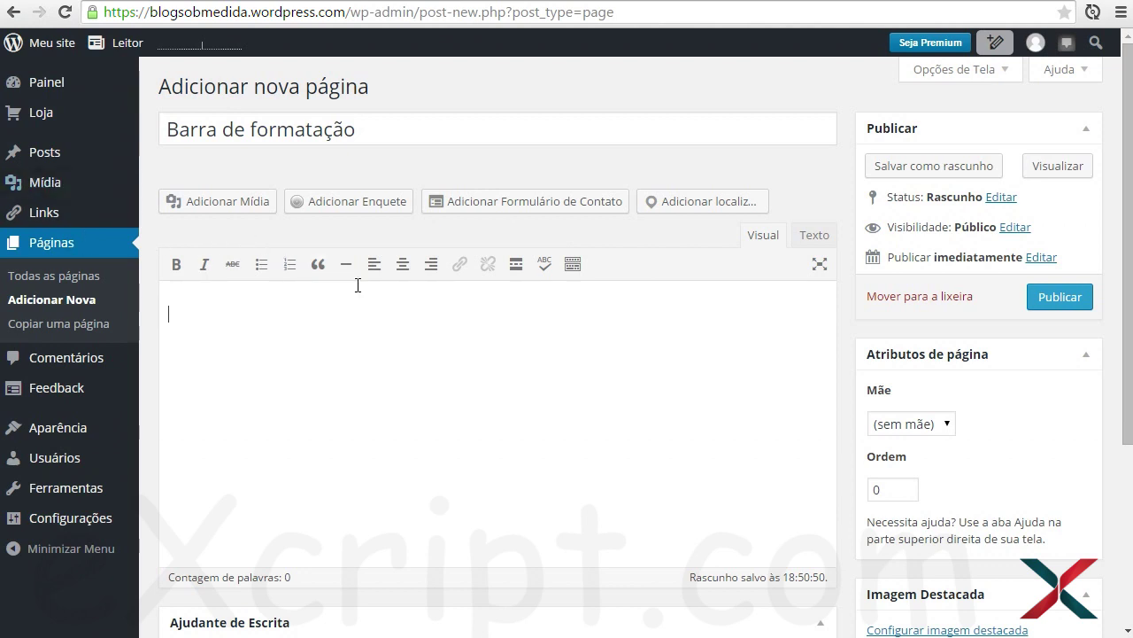
key(ctrl+b)
click(430, 351)
key(ctrl+b)
key(Right)
key(Right)
key(Right)
key(Right)
key(Right)
key(Right)
key(Right)
key(Right)
key(Right)
key(Right)
key(Right)
key(Right)
key(Right)
key(Right)
key(Right)
key(Right)
key(Right)
key(Right)
key(Right)
key(Right)
key(Right)
key(Left)
key(Left)
key(Left)
key(Left)
key(Left)
key(Escape)
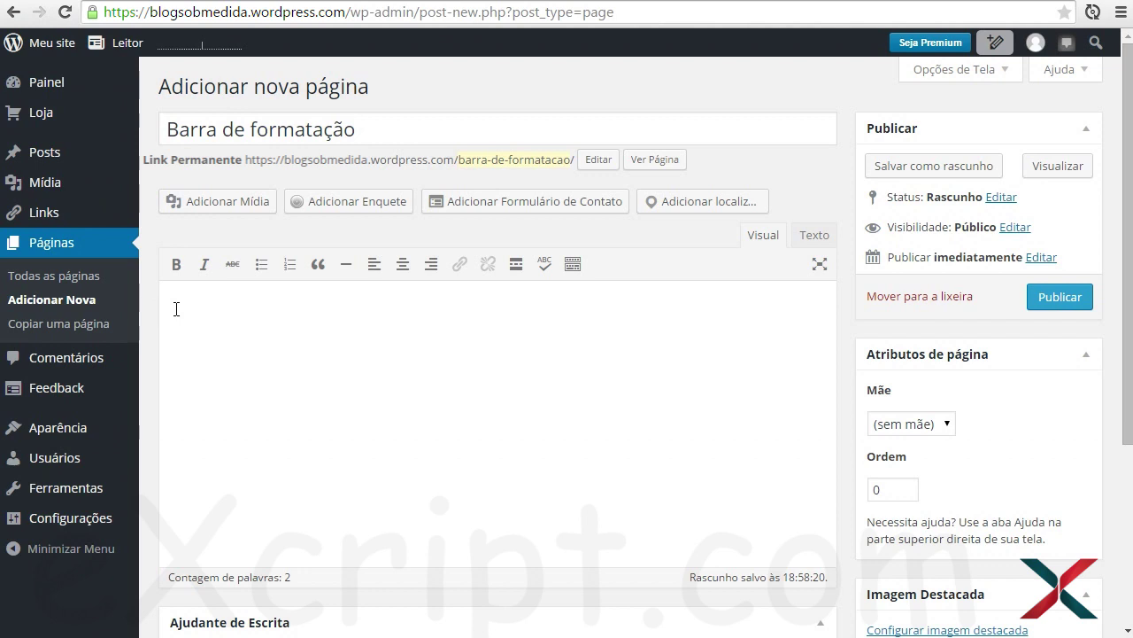
- Write "Destaca o texto" in the page body and make the whole line bold
text(Destaca o texto)
key(ctrl+a)
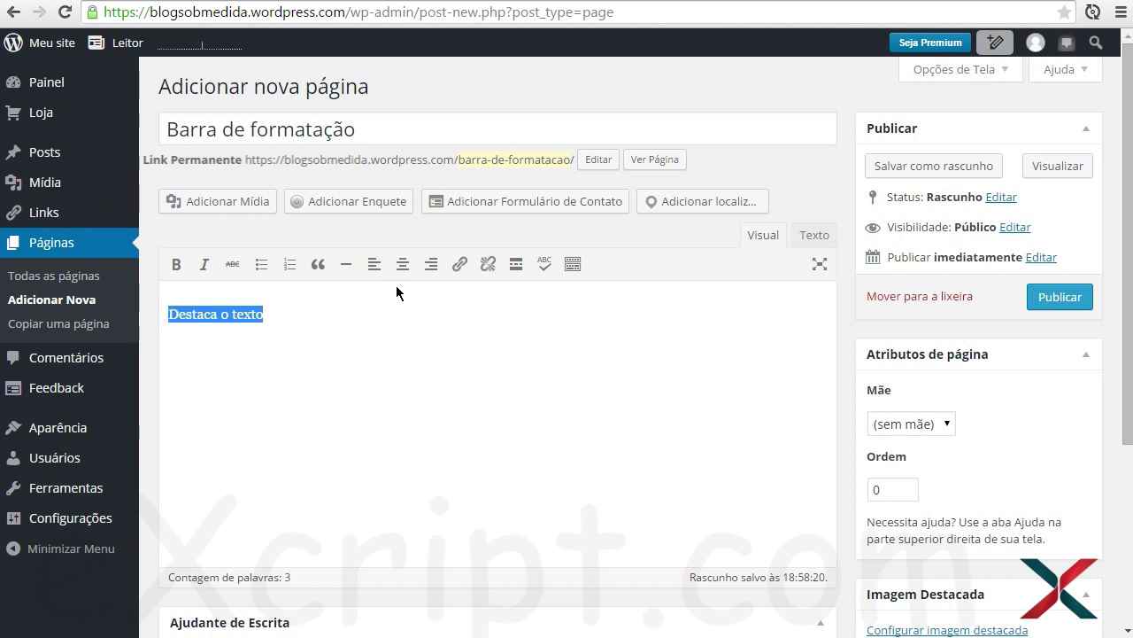
click(176, 262)
click(295, 310)
- Remove the bold from "o texto" in the first line and reapply it
mouse_move(227, 313)
mouse_down()
mouse_move(326, 304)
mouse_move(227, 314)
mouse_up()
click(325, 305)
click(177, 263)
click(326, 316)
drag(227, 314, 288, 309)
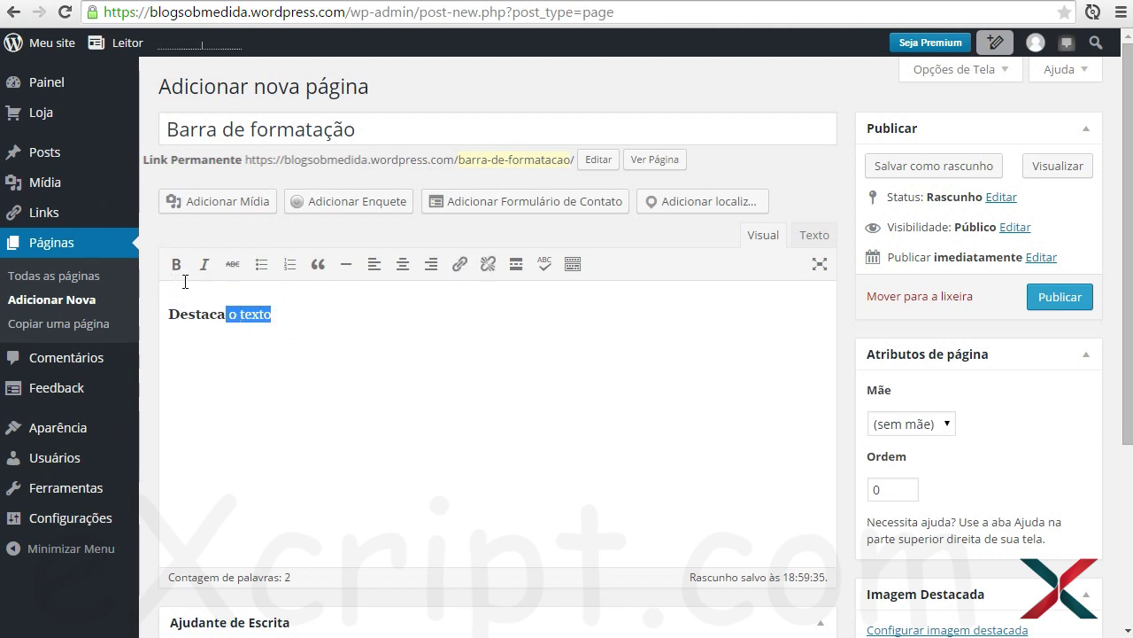
click(177, 263)
click(296, 321)
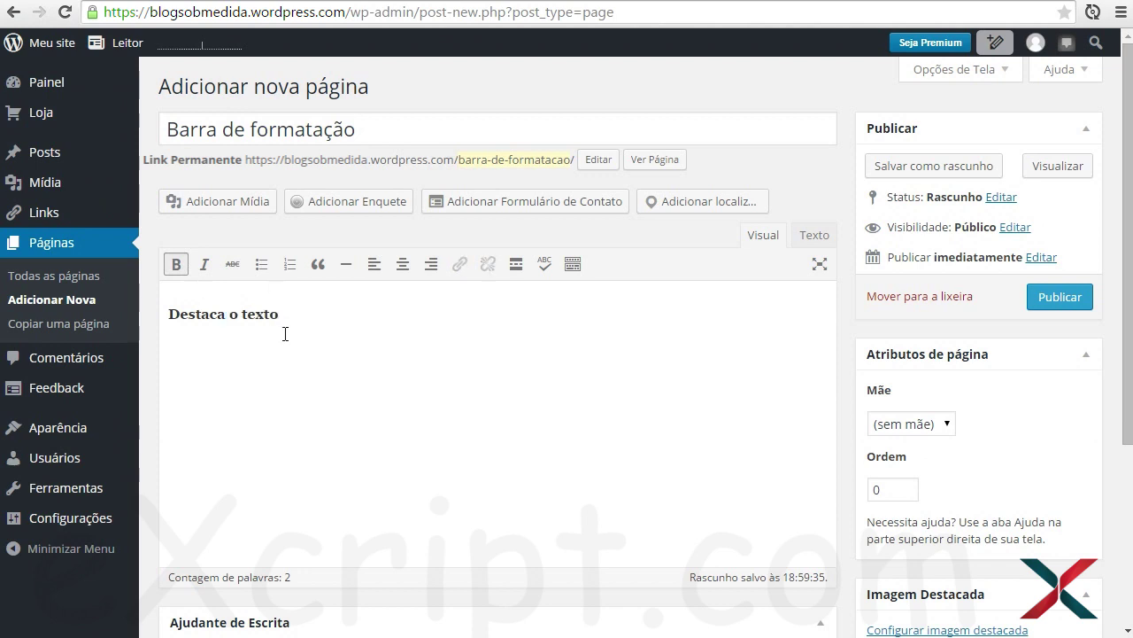
drag(300, 316, 139, 362)
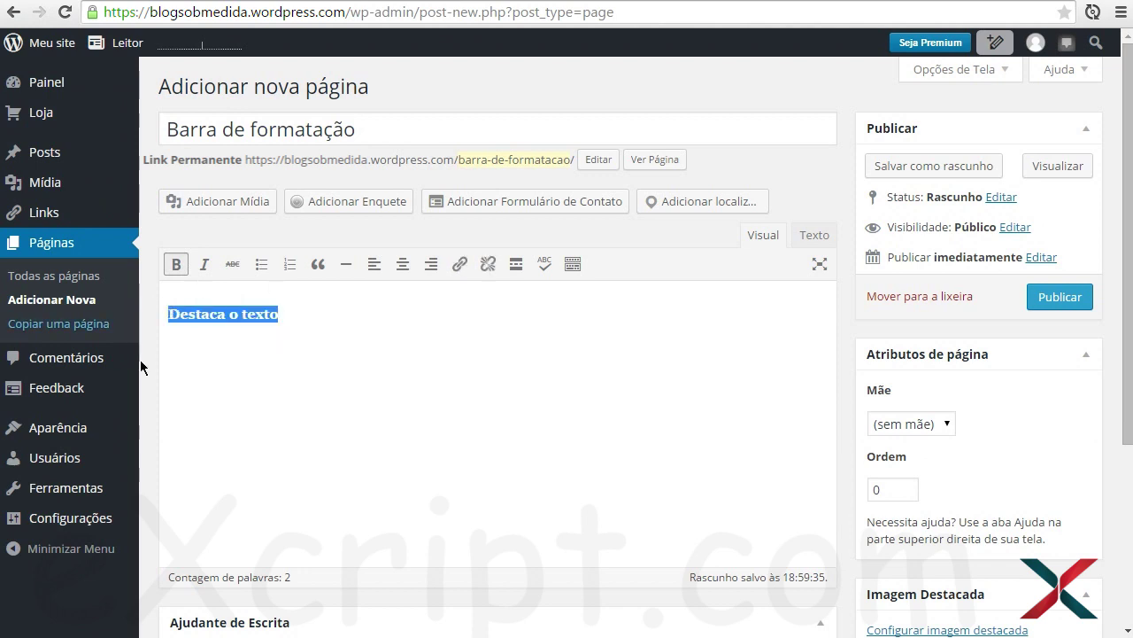
- Add a second line reading "Itálico" below the bold text
click(222, 349)
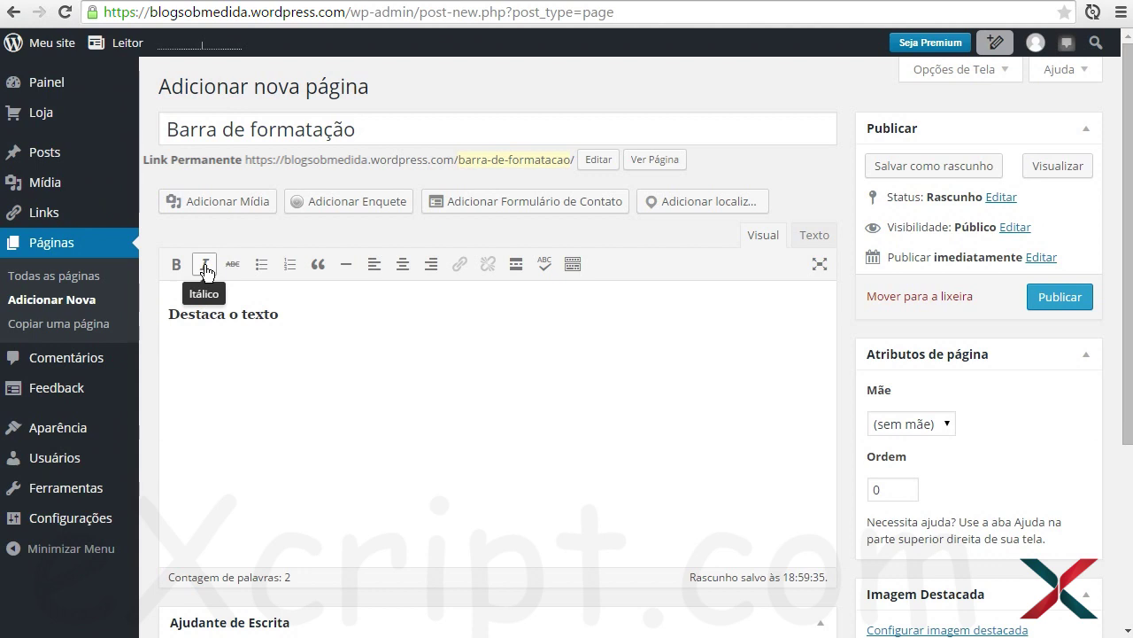
text(Itálico)
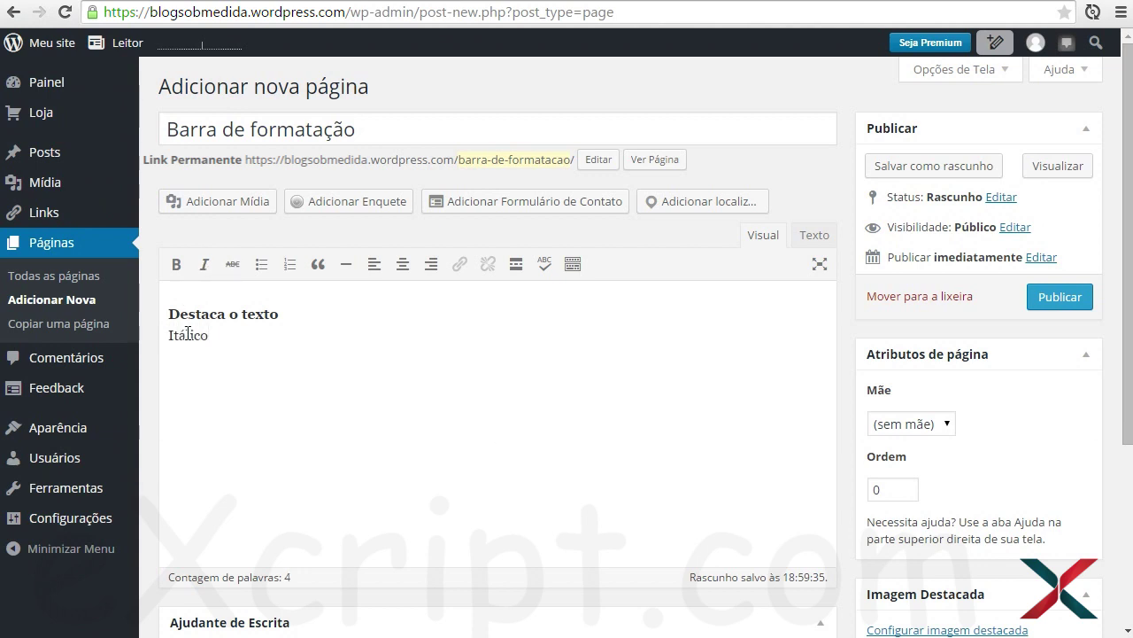
- Italicize only the ending "lico" of the second line and remove that italic formatting again
drag(186, 335, 214, 335)
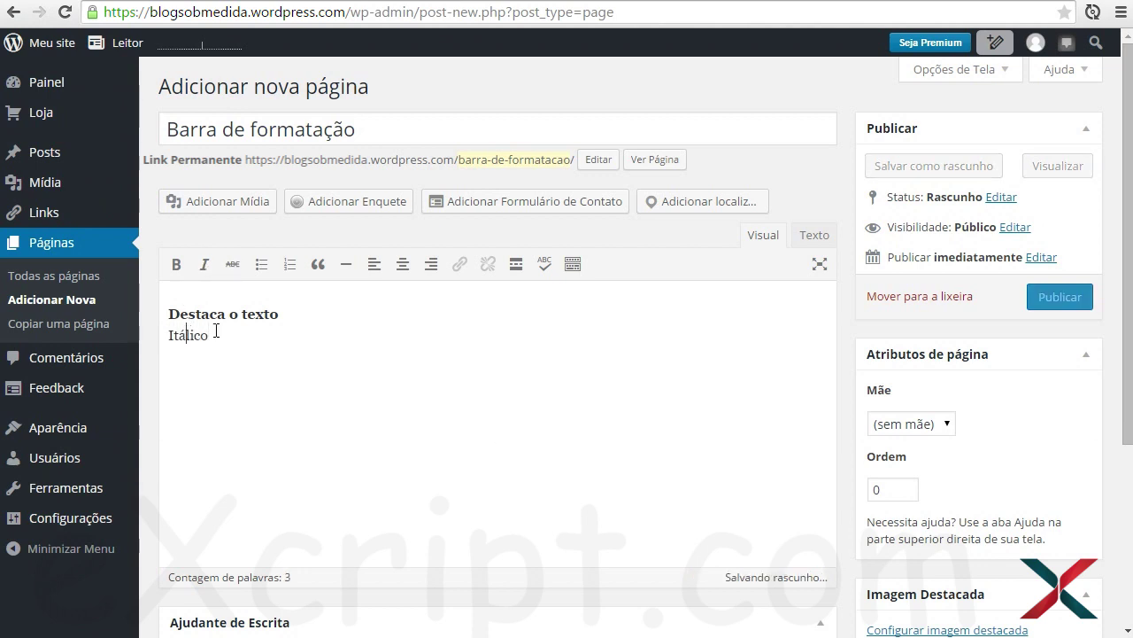
click(204, 264)
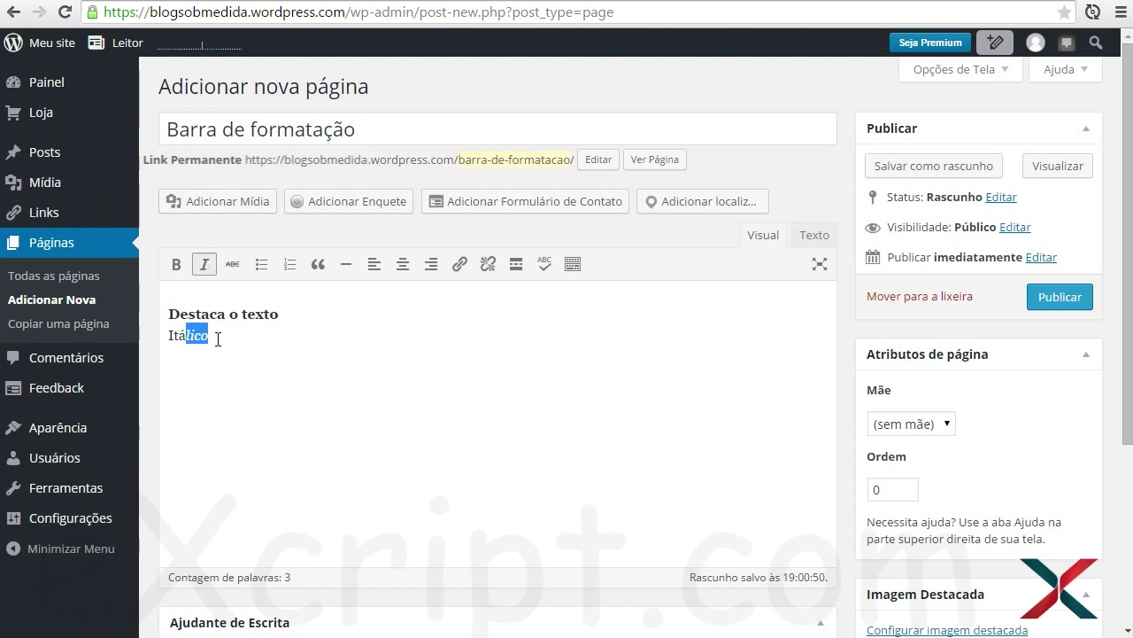
click(215, 335)
drag(186, 334, 266, 327)
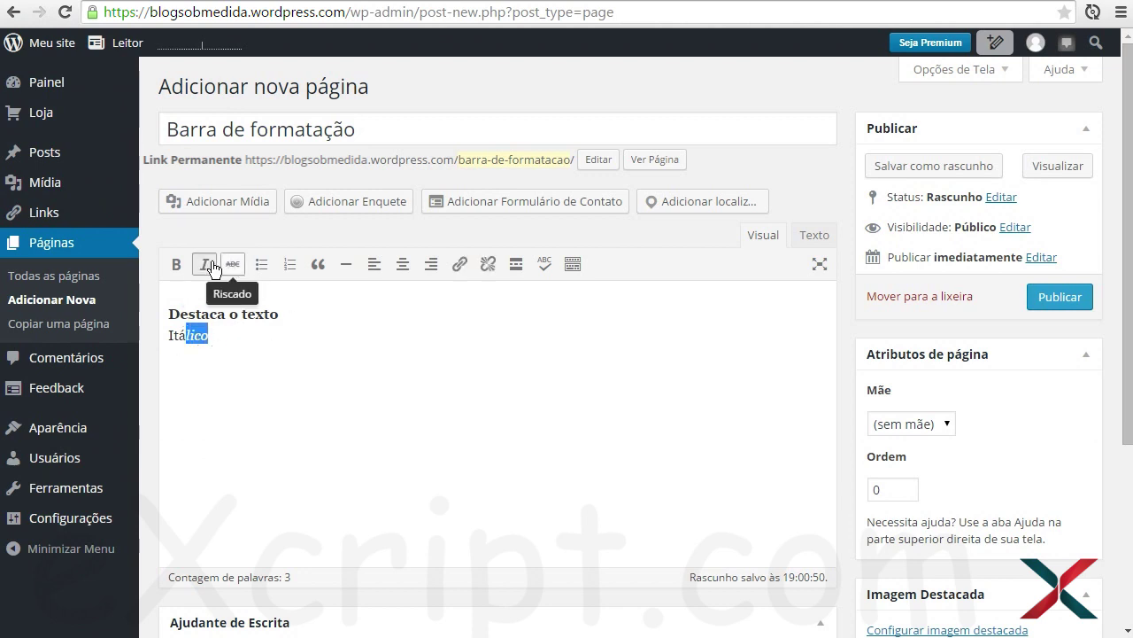
click(207, 264)
click(214, 336)
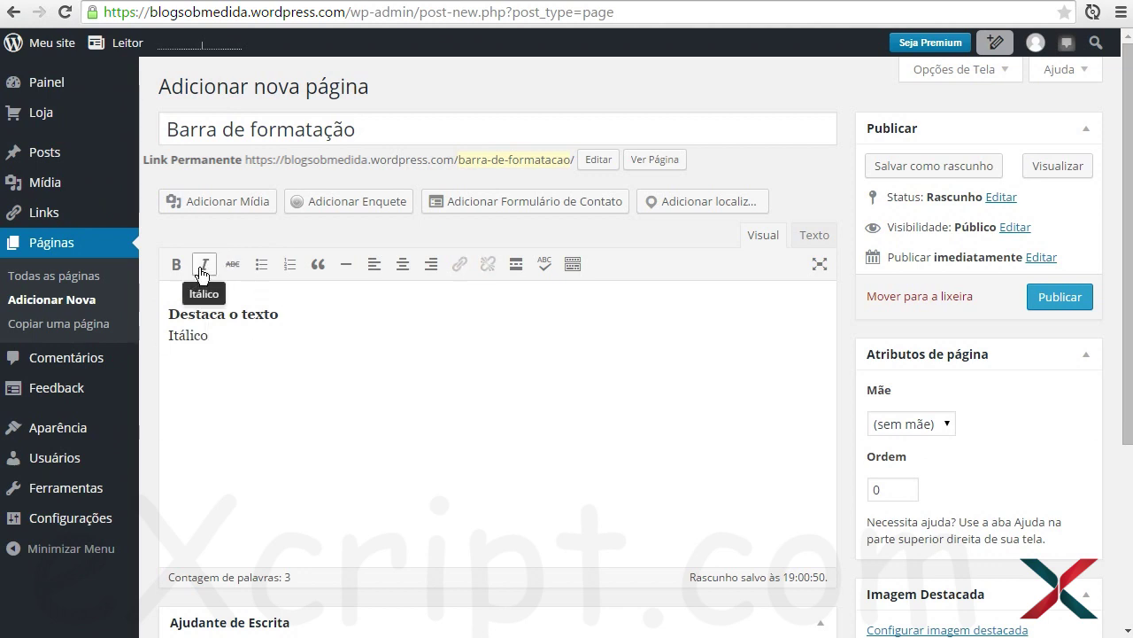
- Apply italic to the whole word "Itálico" on the second line
double_click(215, 334)
drag(297, 341, 125, 346)
click(203, 264)
click(224, 363)
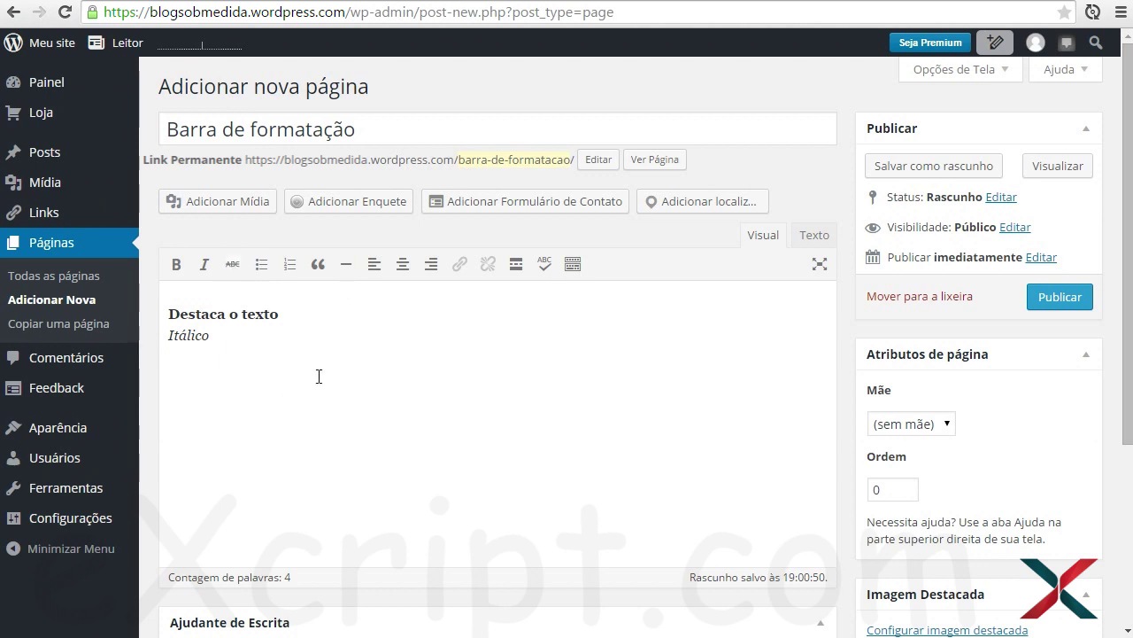
- Add the line "Traça uma linha reta no meio do texto" and strike through "uma linha reta no meio"
text(Traça uma linha )
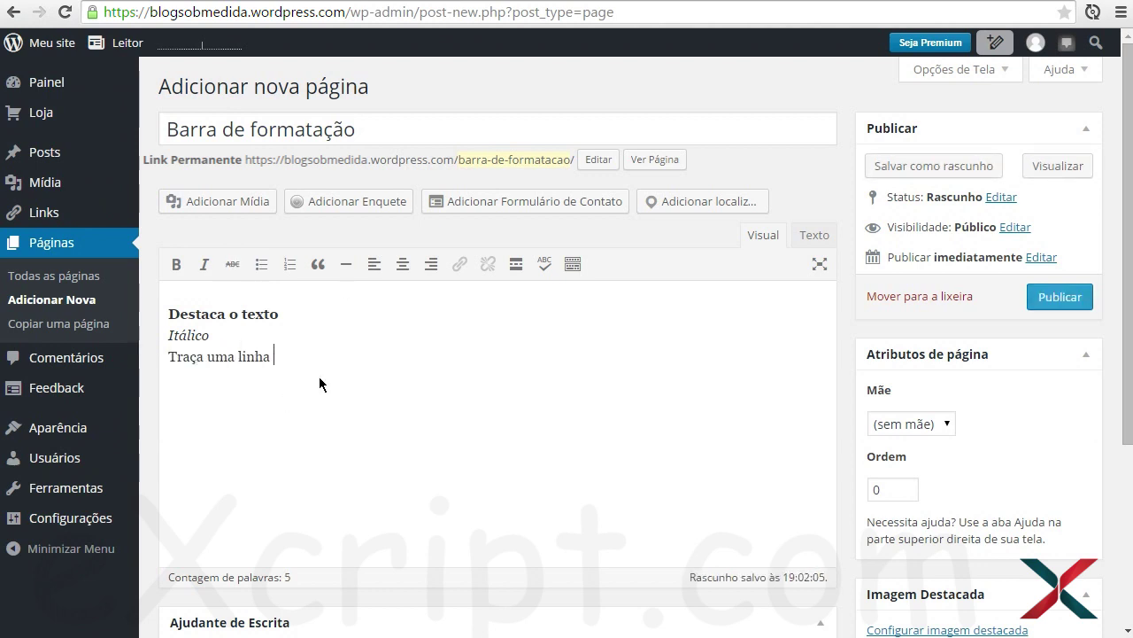
text(reta no meio do texto)
click(204, 357)
drag(205, 356, 356, 357)
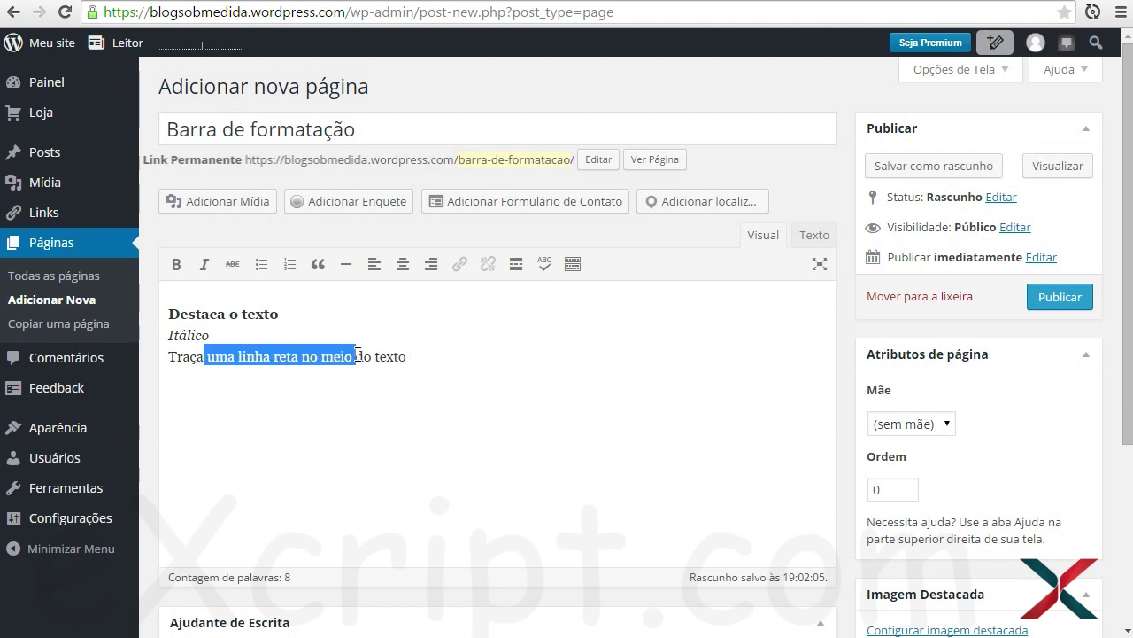
click(233, 265)
click(259, 357)
drag(206, 357, 358, 357)
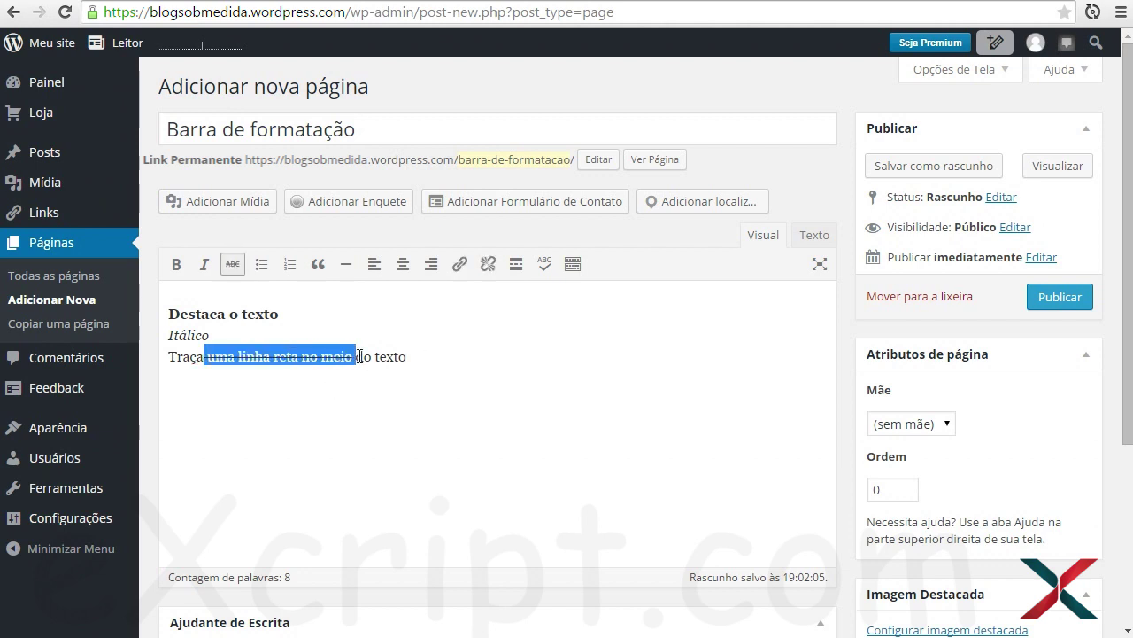
click(492, 379)
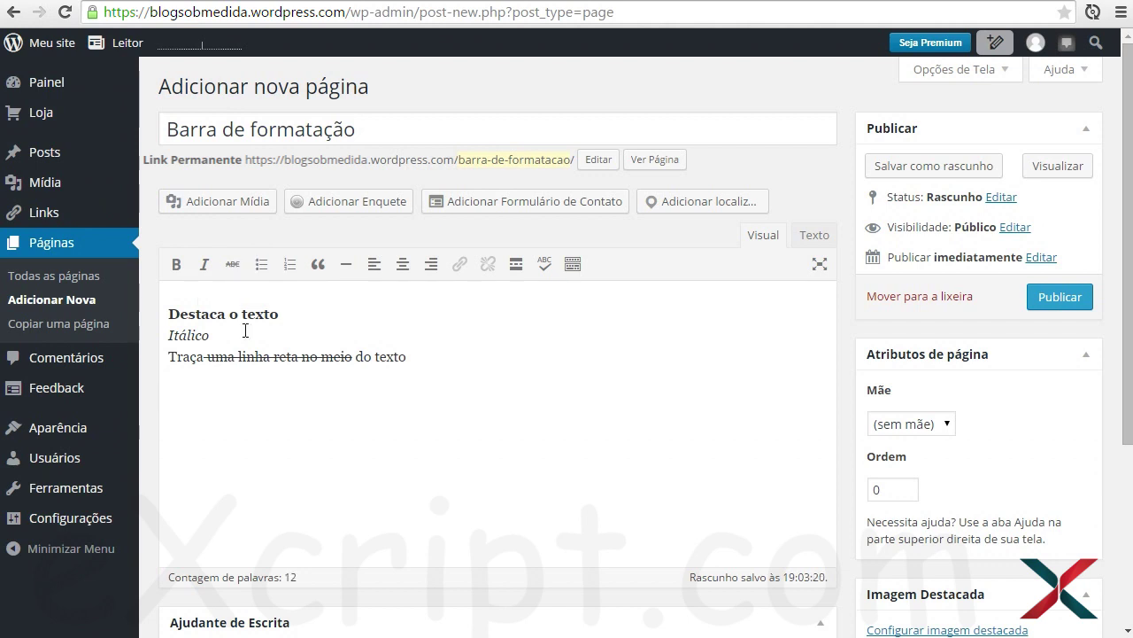
- Add a bulleted list below the struck-through line with the items "Lista", "precedida", "por" and "bolinhas"
click(261, 266)
text(Lista )
text(precedida)
key(Return)
text(por)
key(Return)
text(bolinhas)
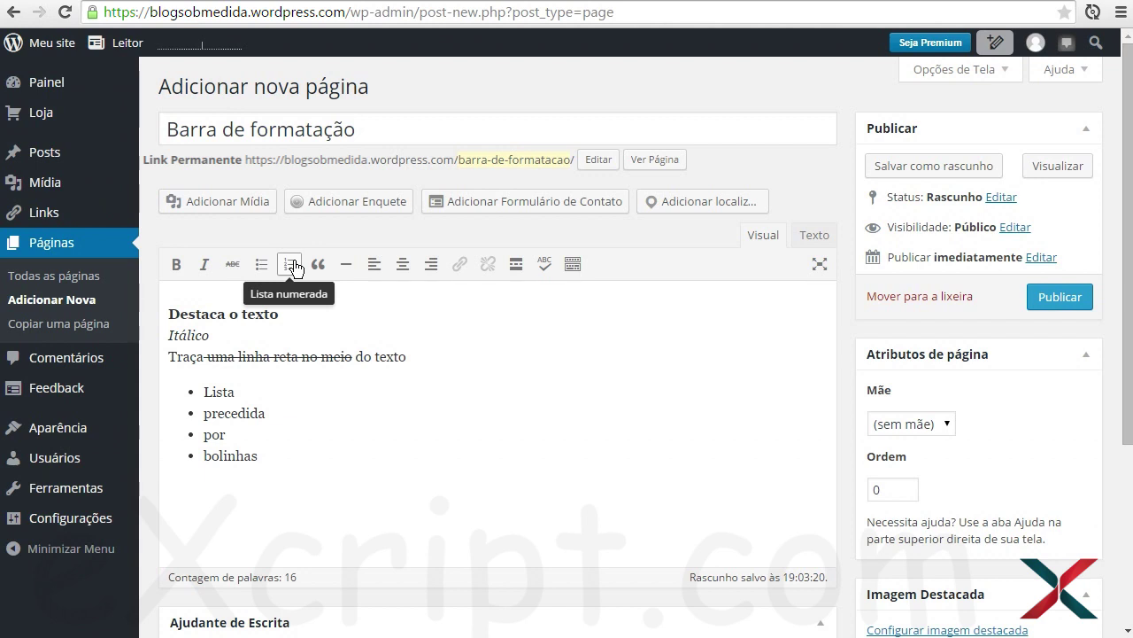
- Add a numbered list below the bullets with the items "lista", "precedida", "por" and "número"
click(446, 473)
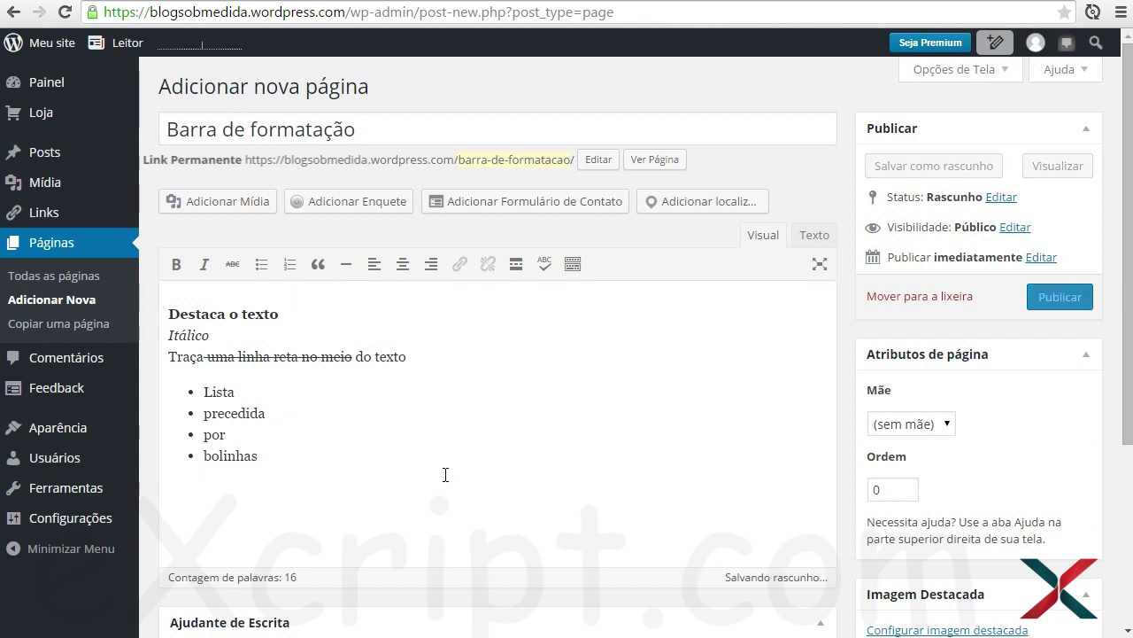
click(292, 264)
text(lista)
key(Return)
text(precedida)
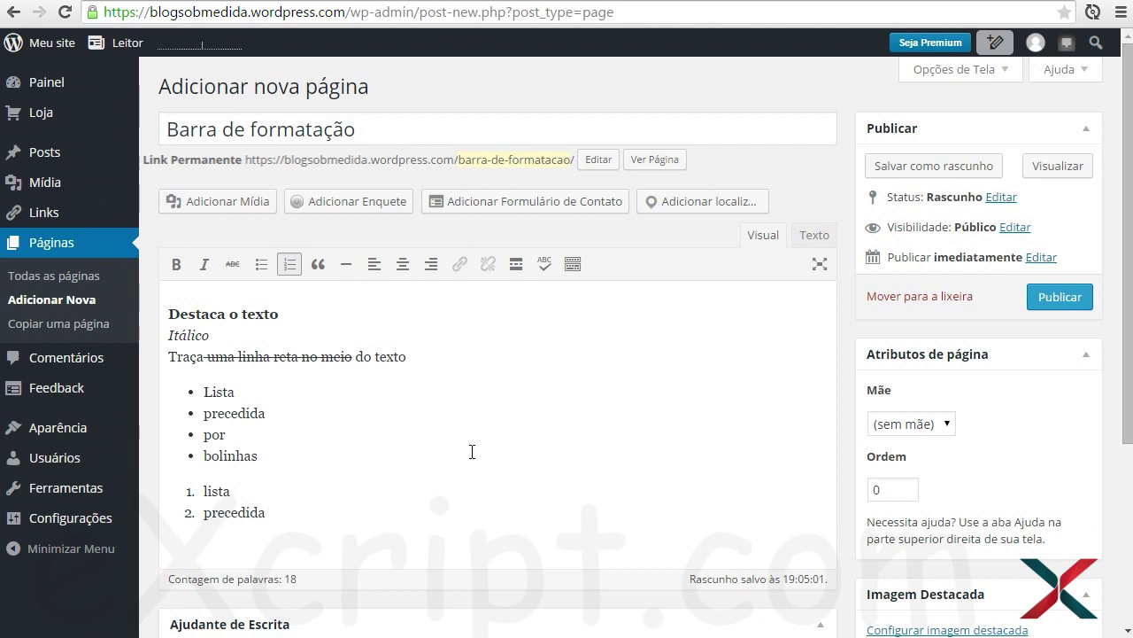
key(Return)
text(por)
key(Return)
text(número)
- Add a block quote below the numbered list reading "Aqui nós adicionamos alguma parte do nosso texto que deve ser destacada"
scroll(336, 193, down, 1)
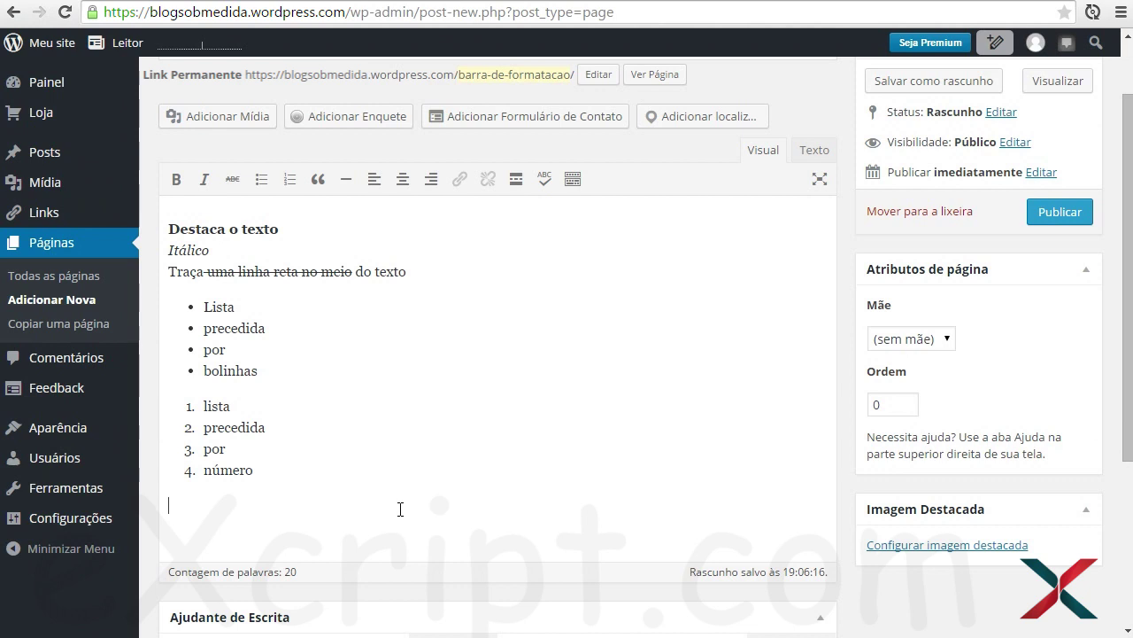
click(319, 183)
text(Aqui nós adicionamos )
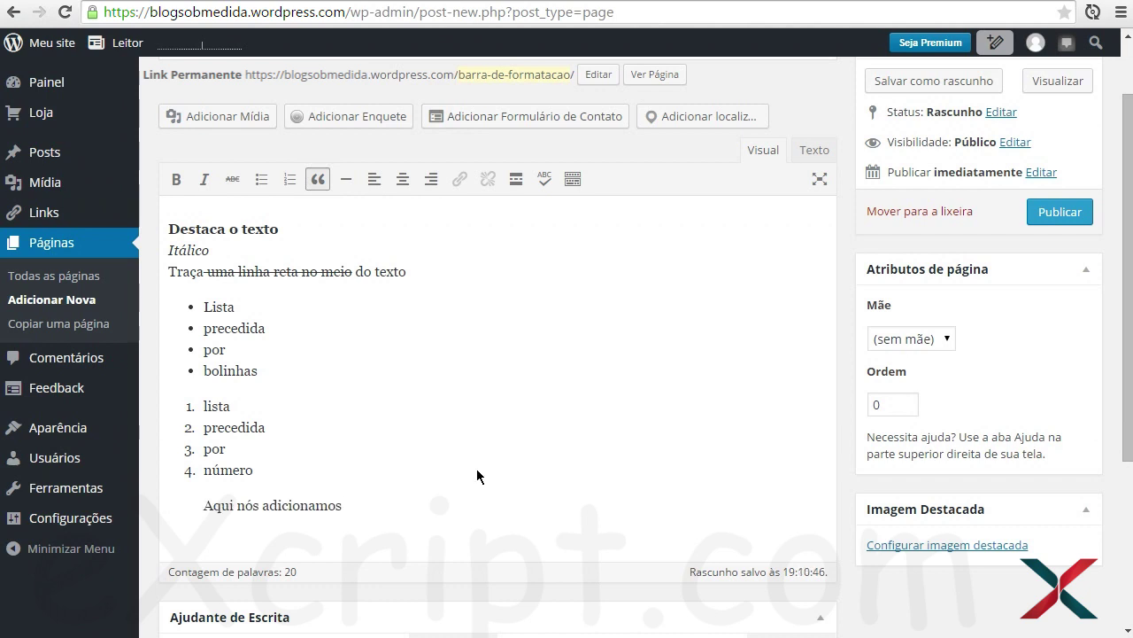
text(alguma parte do nosso tex)
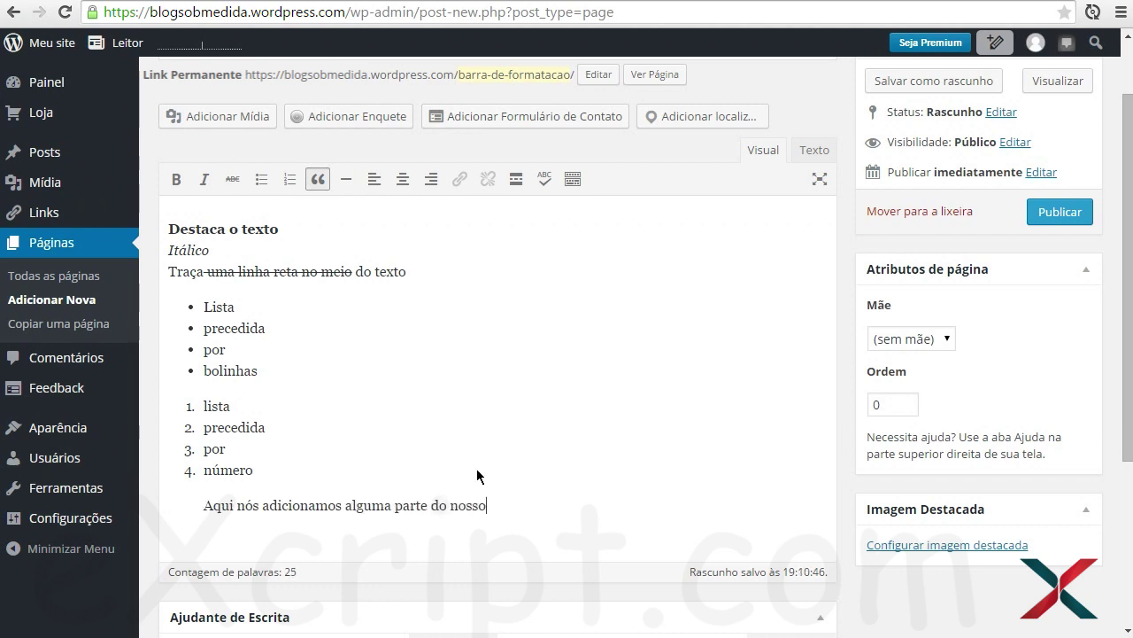
text(to que deve ser destacada)
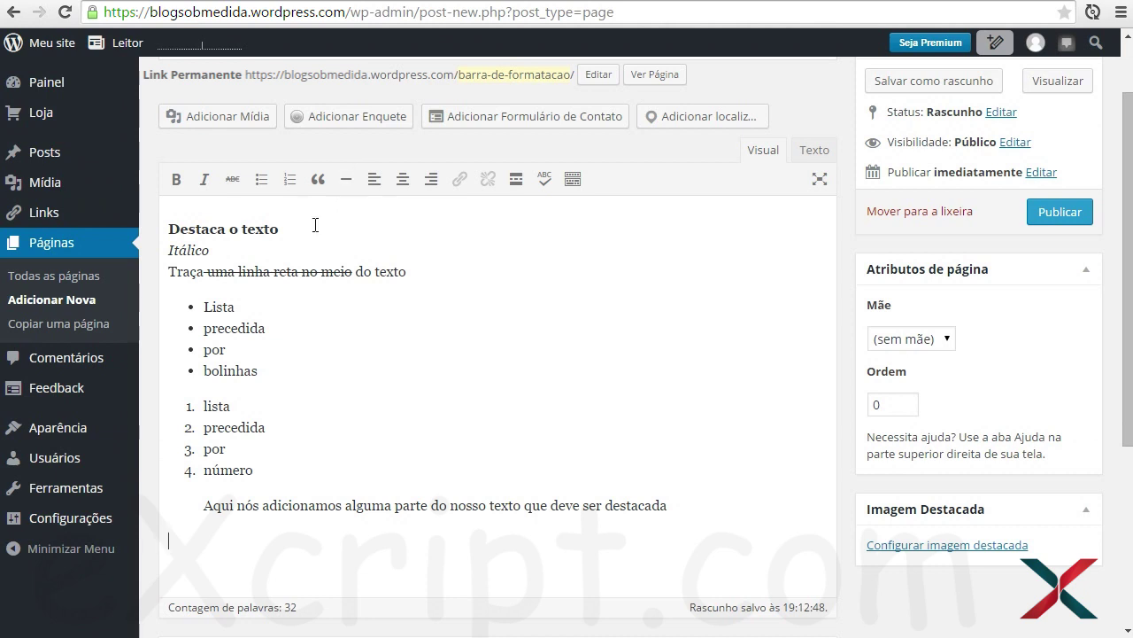
- Insert a horizontal line below the block quote
click(347, 180)
click(220, 531)
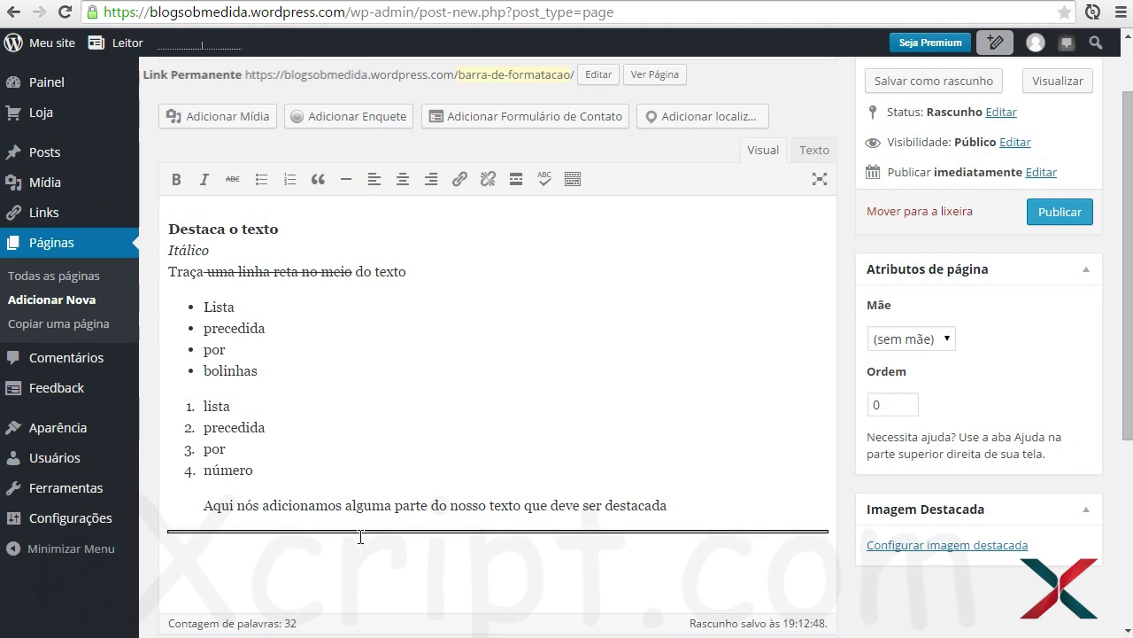
click(451, 549)
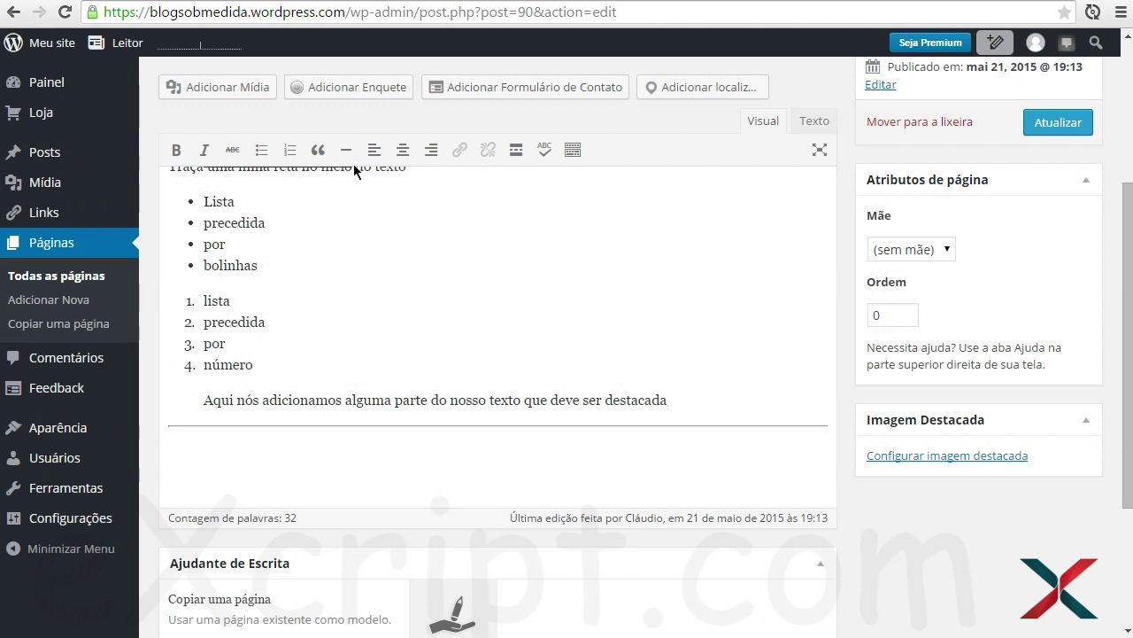
- Write "Alinhamento a esquerda" below the horizontal line and align it left
click(414, 475)
text(Alinhamento a esquerda)
key(shift+Home)
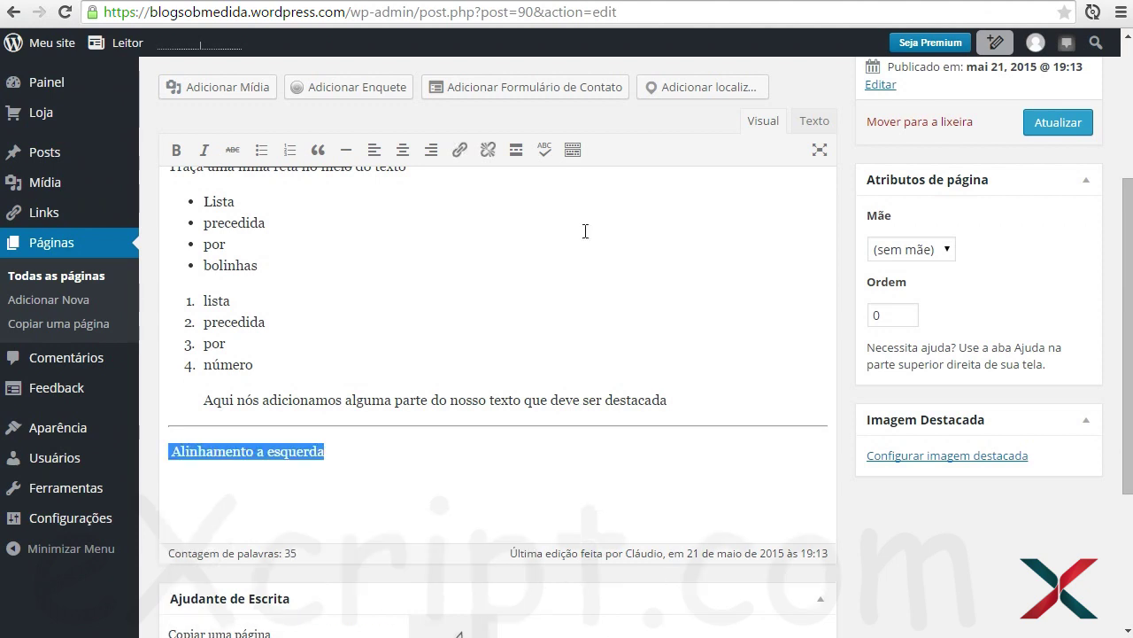
click(375, 151)
click(358, 445)
drag(325, 452, 222, 538)
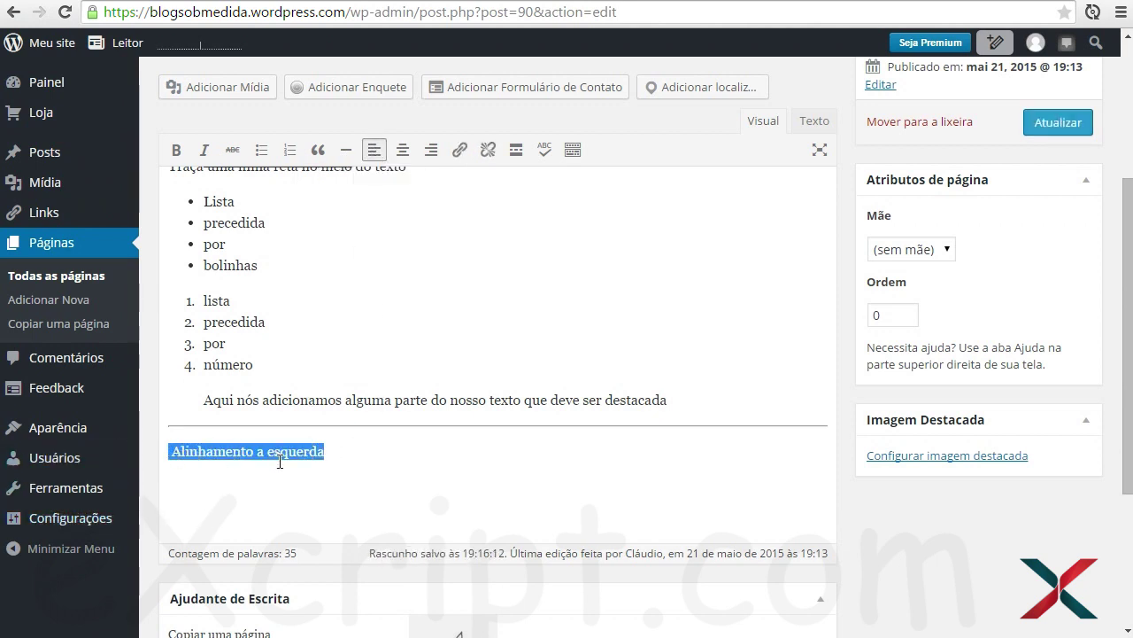
click(239, 498)
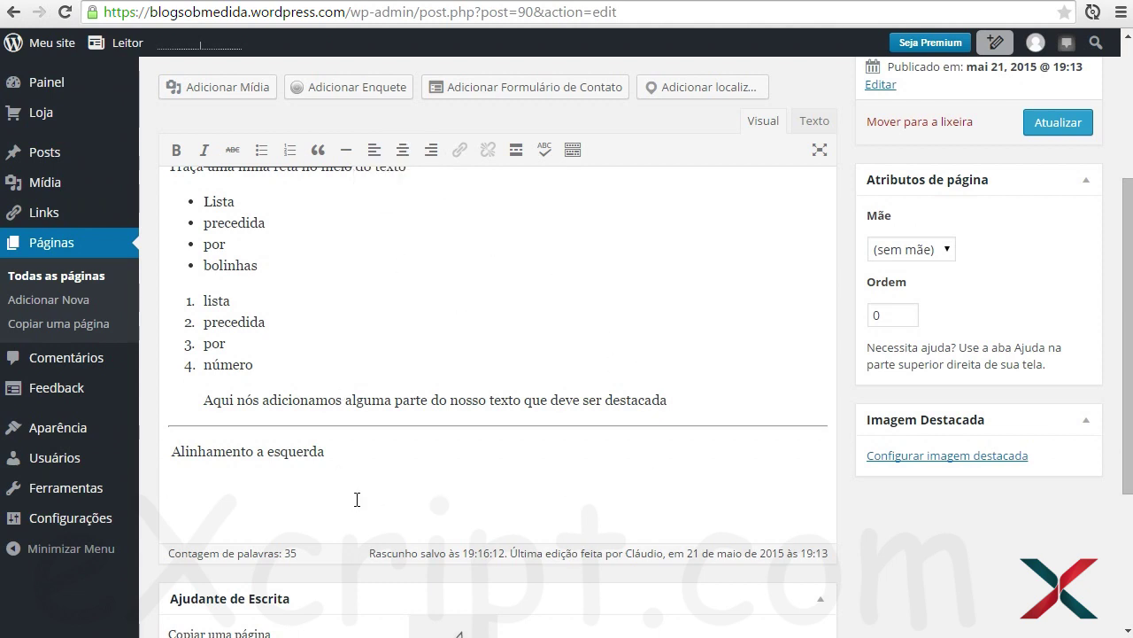
- Add the line "Posiciona o texto no centro do documento" below the left-aligned text and center it
text(Posiciona o texto no )
text(centro do documento)
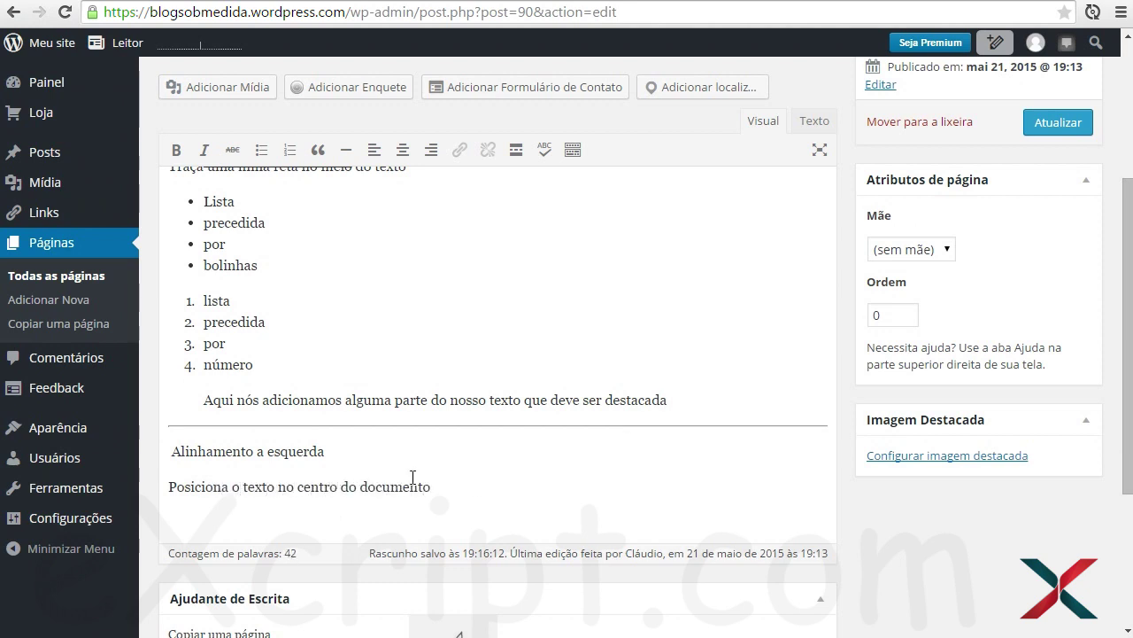
drag(432, 486, 170, 488)
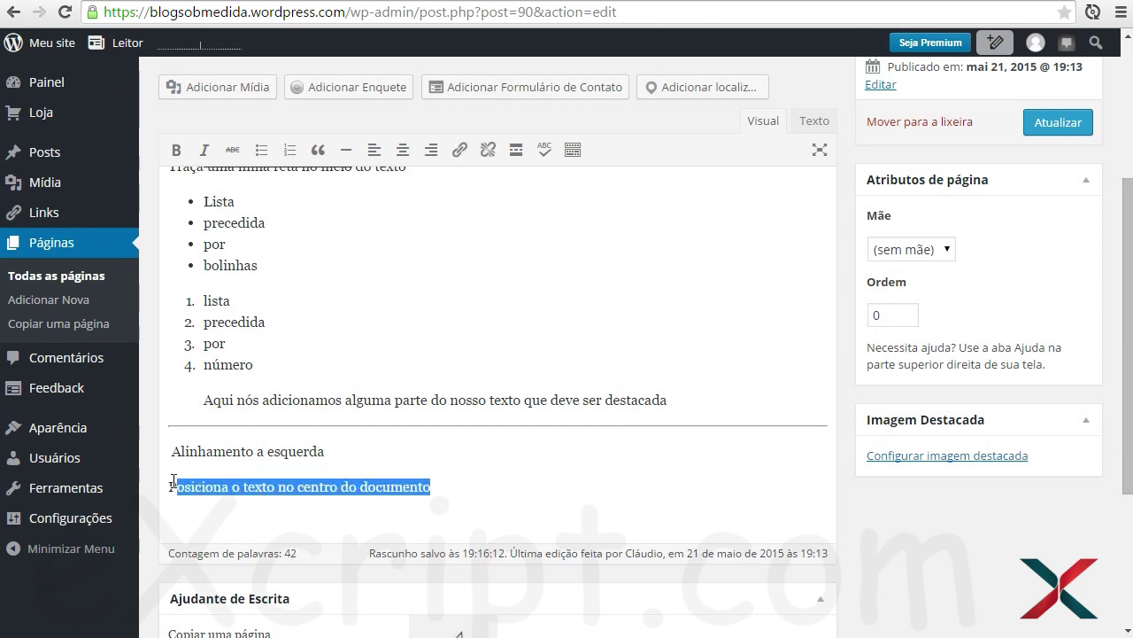
click(403, 150)
drag(345, 451, 106, 455)
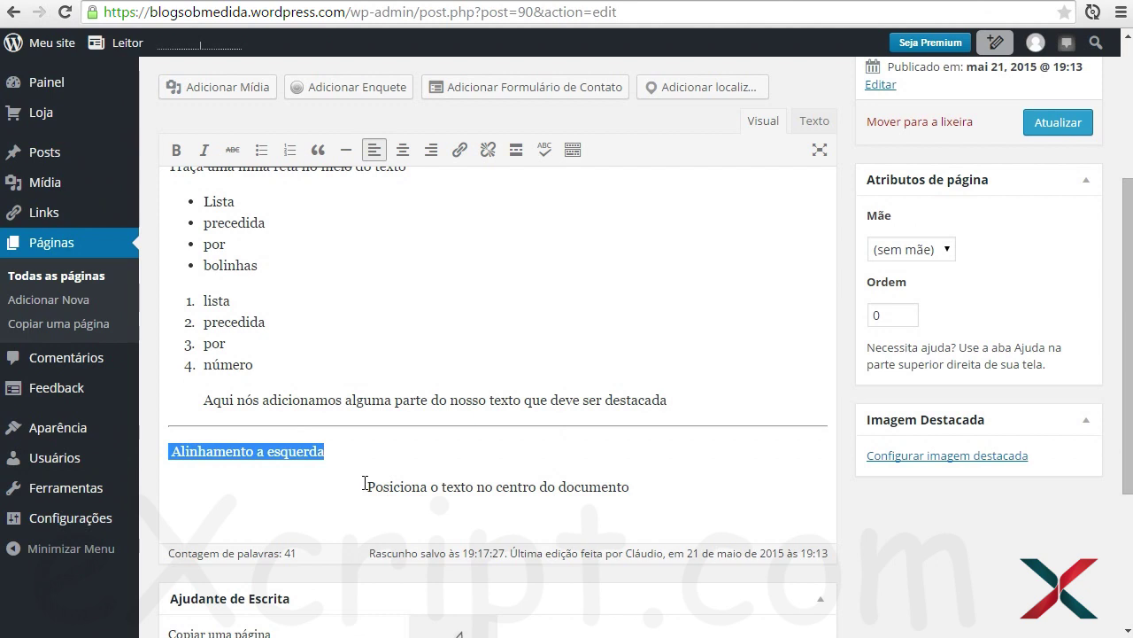
- Add the line "Alinhamento a direita" below the centered text and align it right
drag(361, 486, 937, 591)
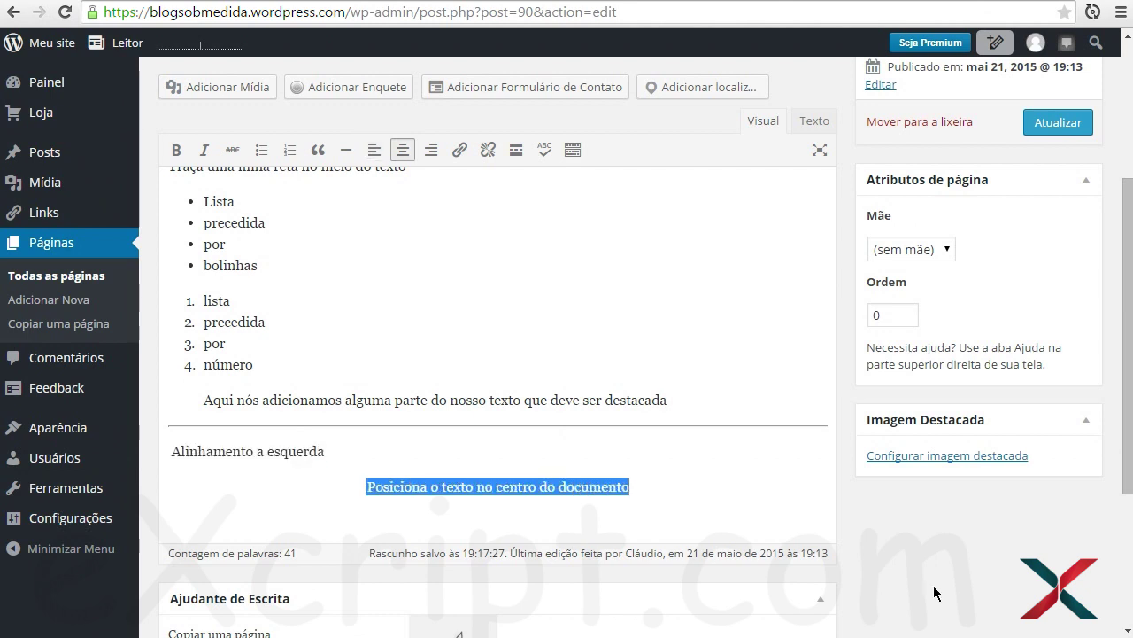
click(773, 522)
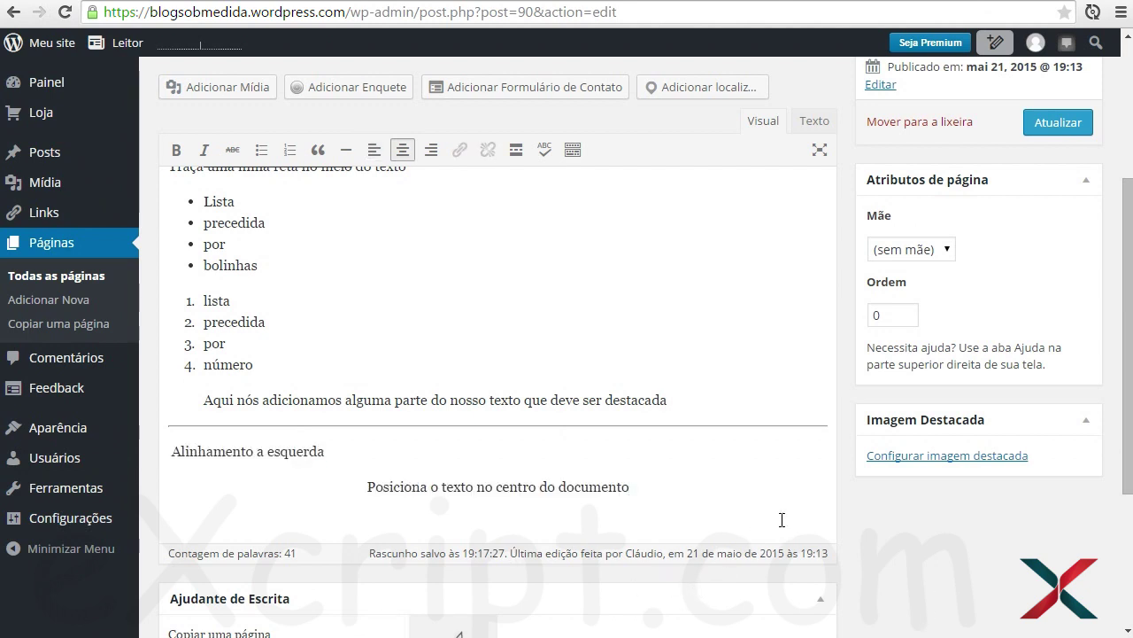
key(Return)
key(Return)
key(Return)
scroll(791, 491, down, 2)
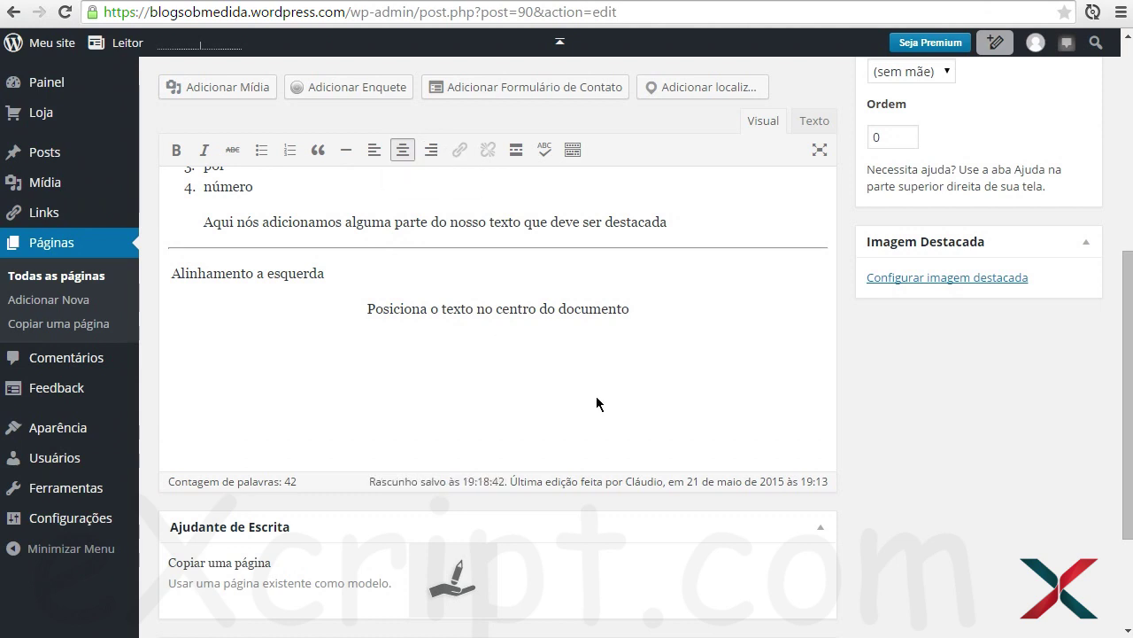
text(Alinhamento a direita)
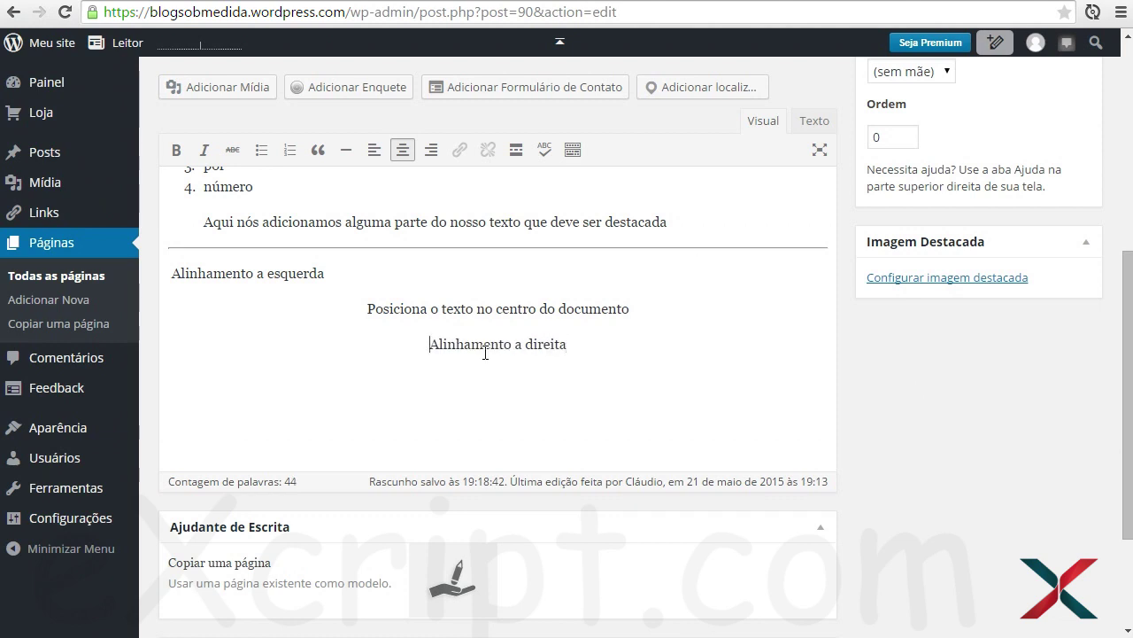
drag(428, 346, 576, 344)
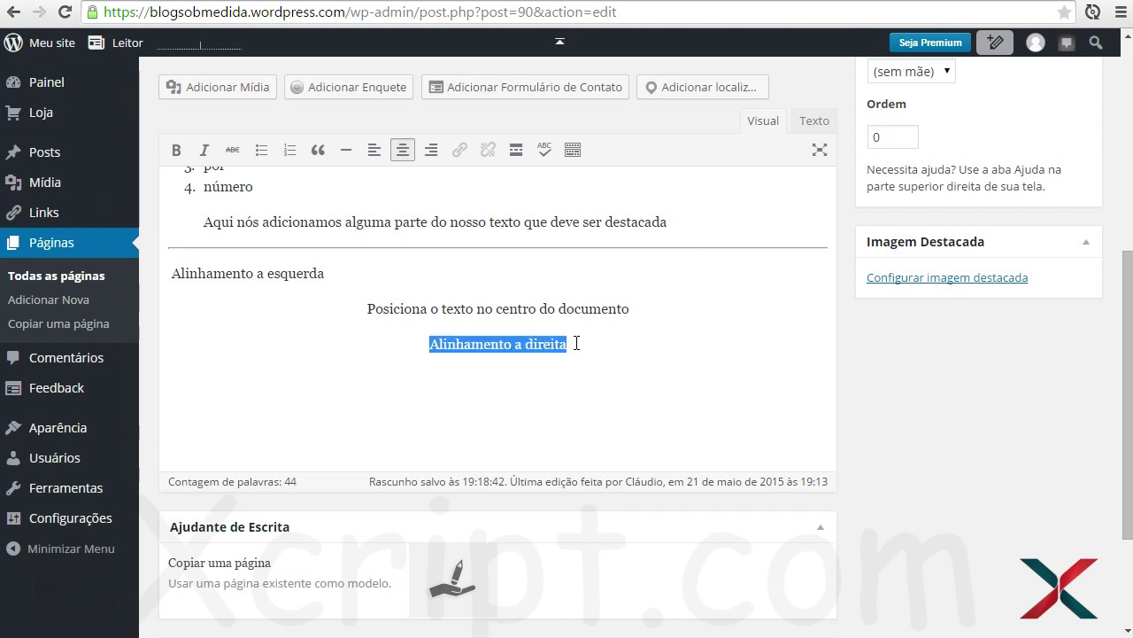
click(430, 150)
click(342, 268)
drag(349, 271, 168, 273)
drag(354, 310, 981, 350)
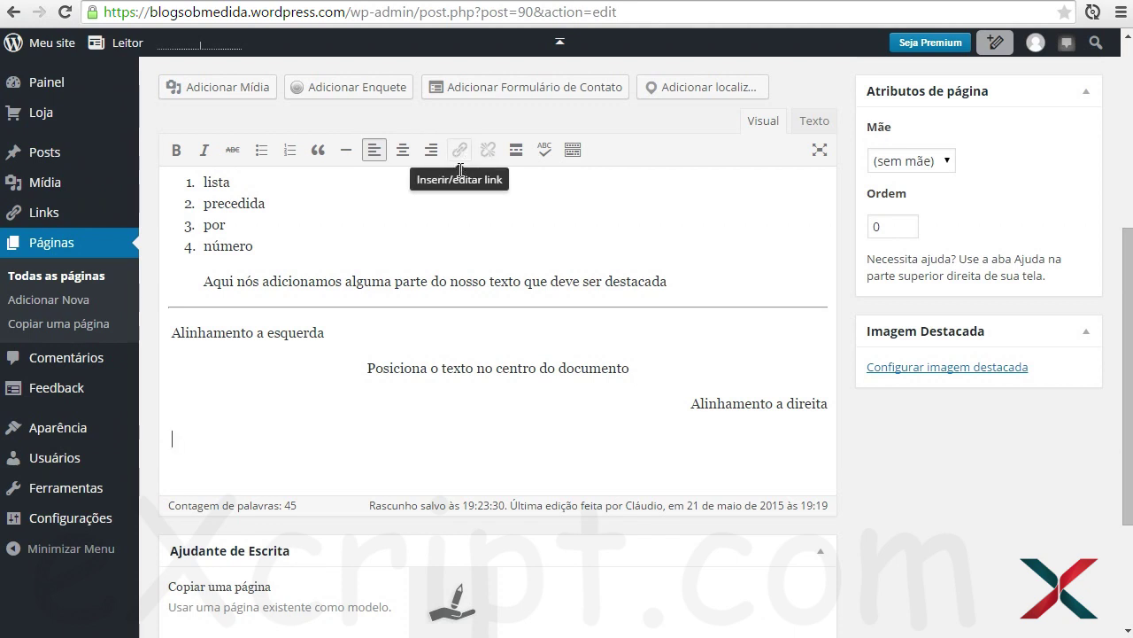
drag(400, 367, 502, 367)
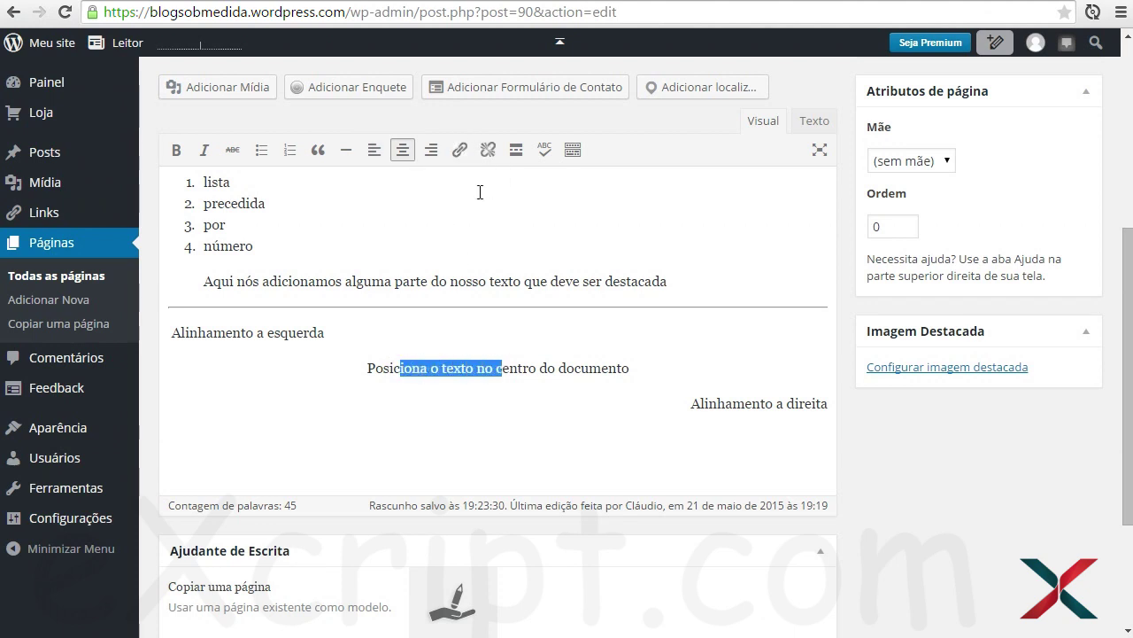
click(547, 368)
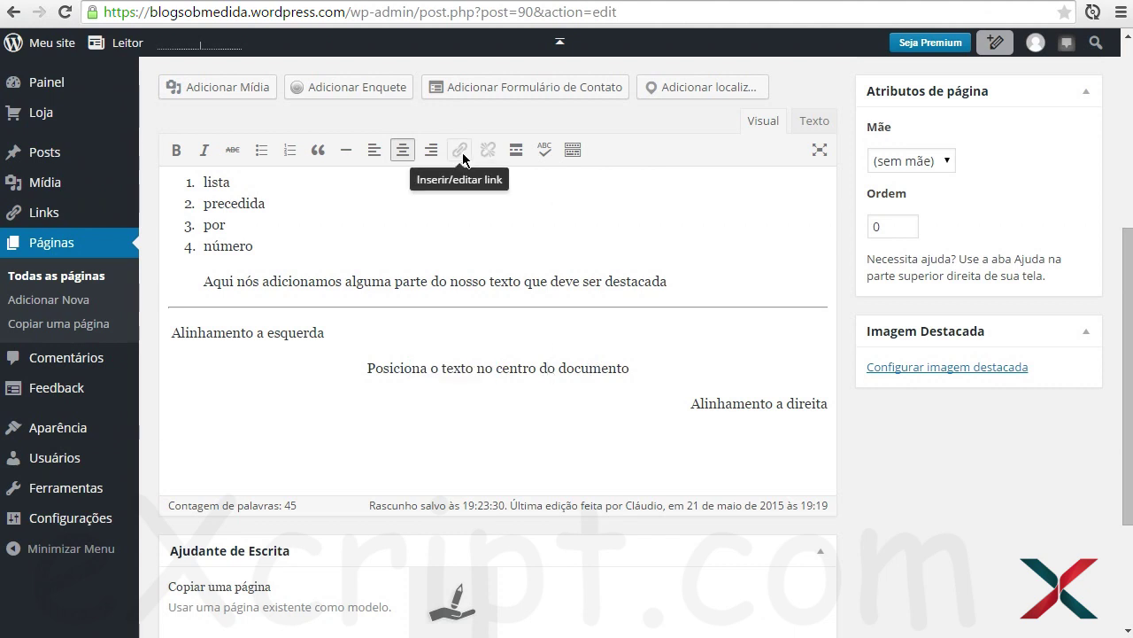
- Write "Clique aqui para ir ao site do Google" below the right-aligned text and select the word "aqui"
click(558, 493)
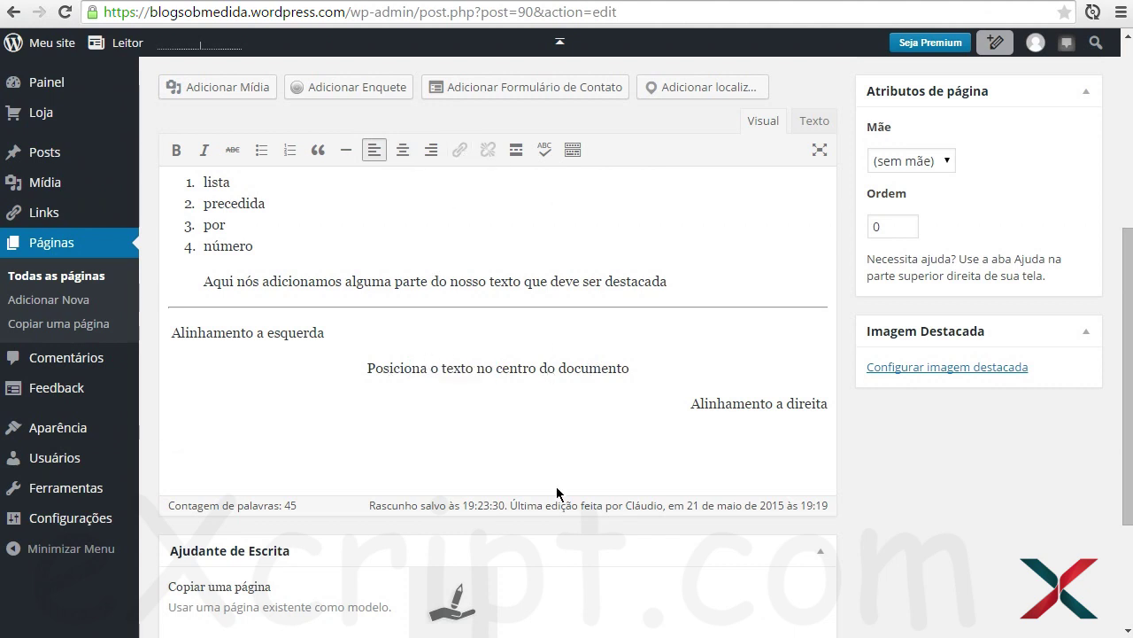
text(Clique aqui para ir)
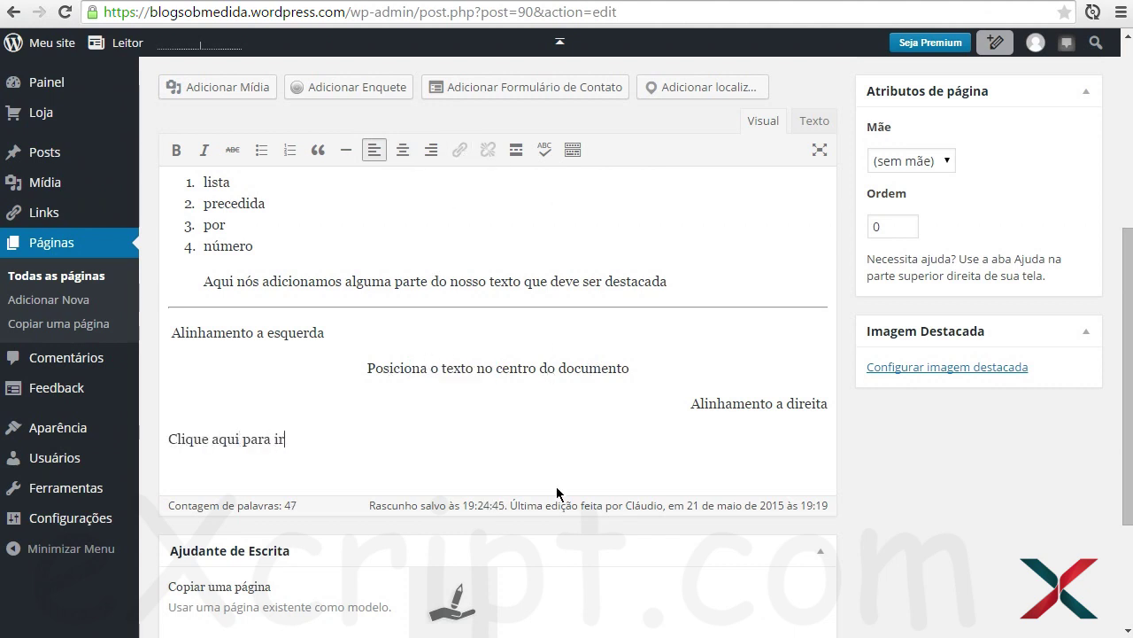
text( ao site do Google)
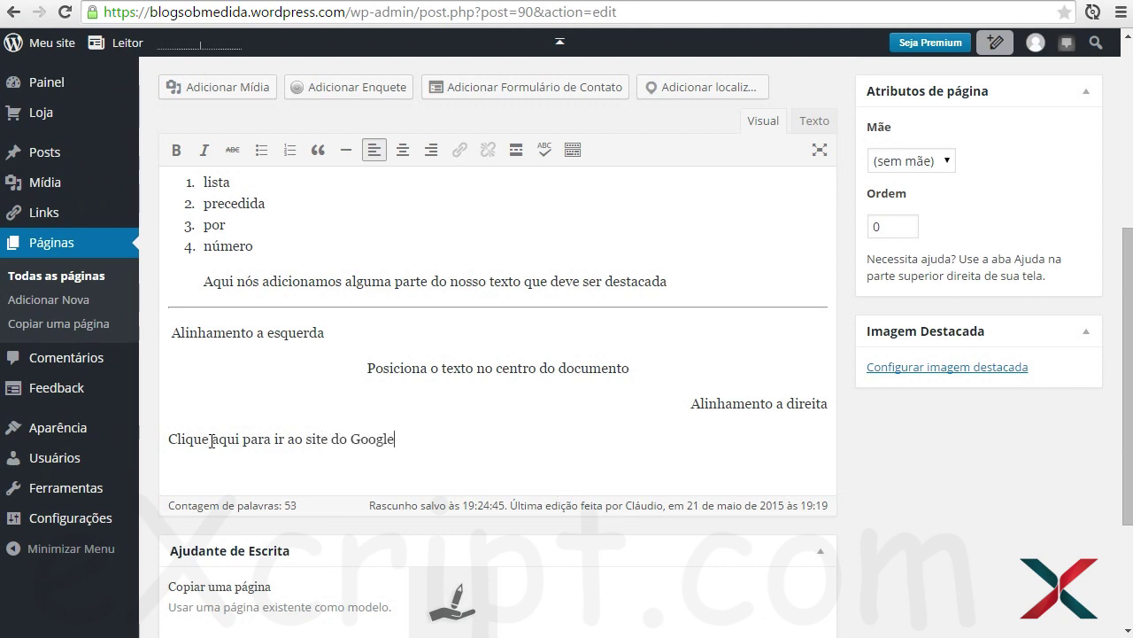
drag(212, 440, 239, 440)
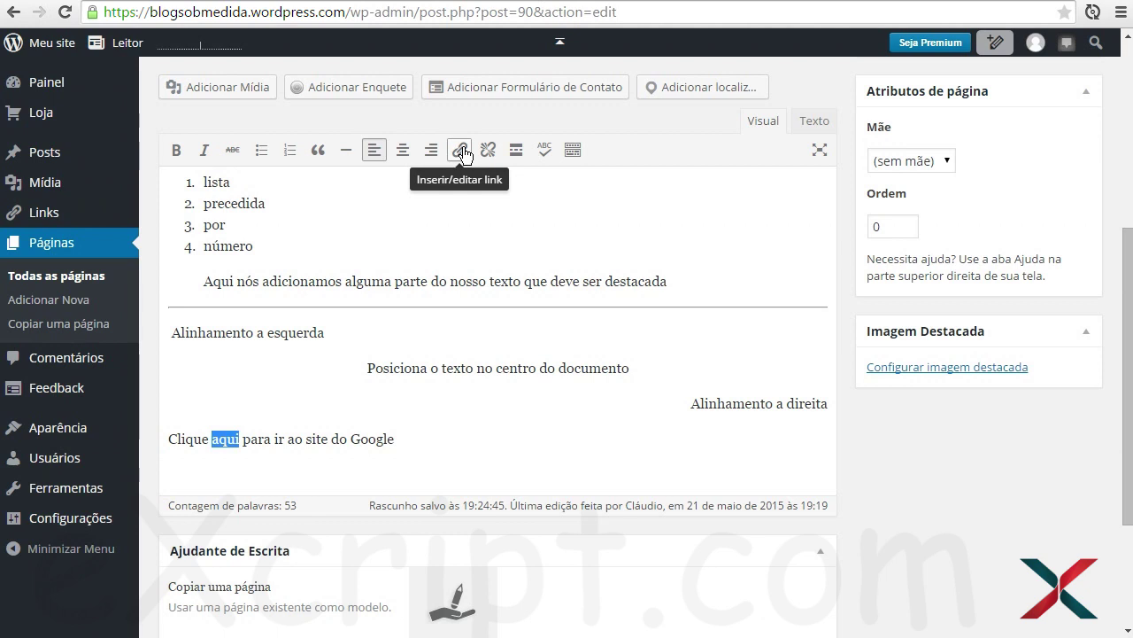
click(460, 150)
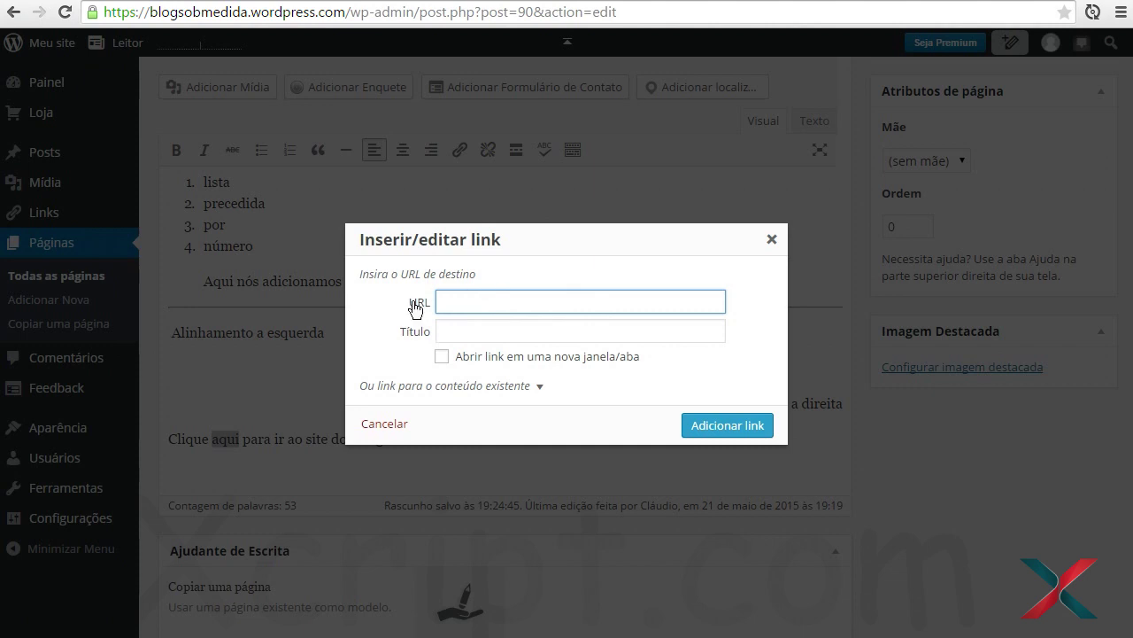
click(459, 324)
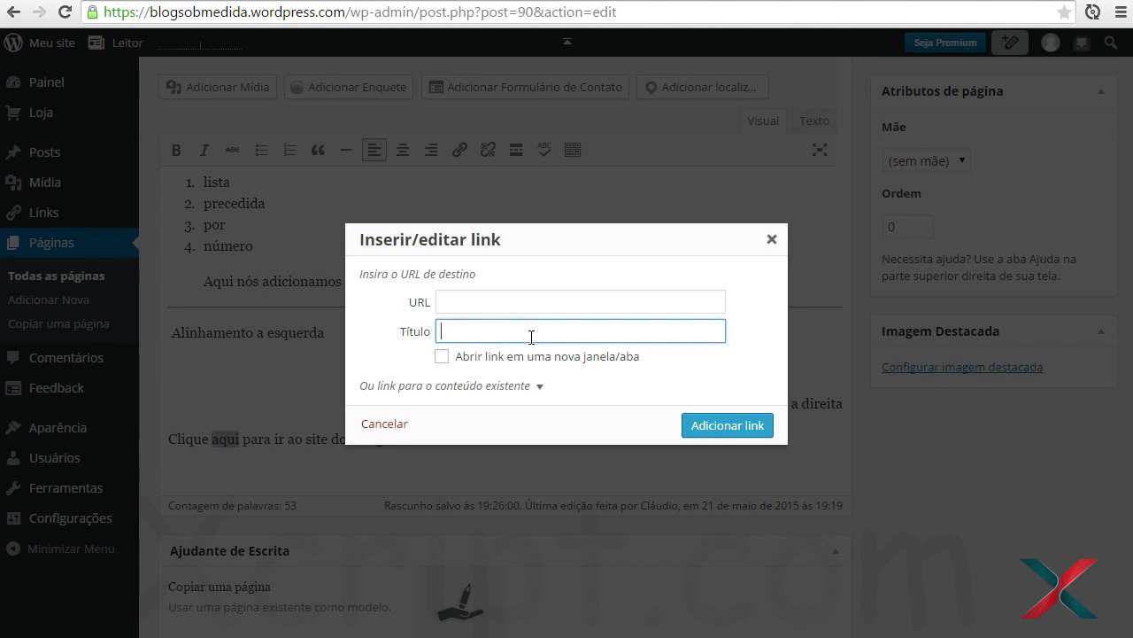
key(Escape)
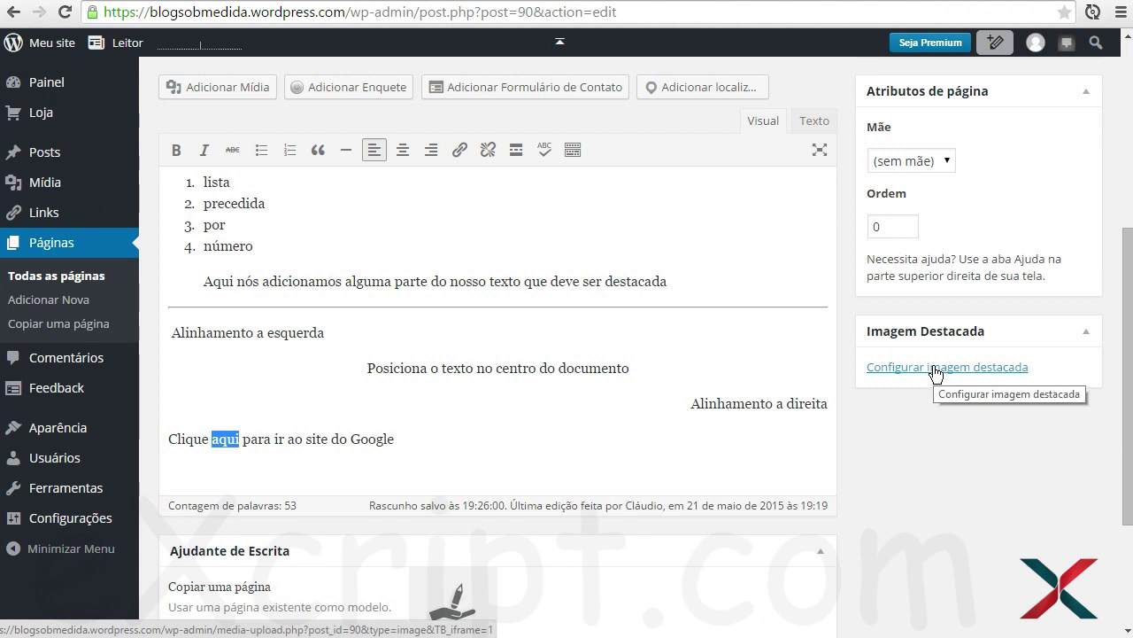
click(460, 149)
text(http:)
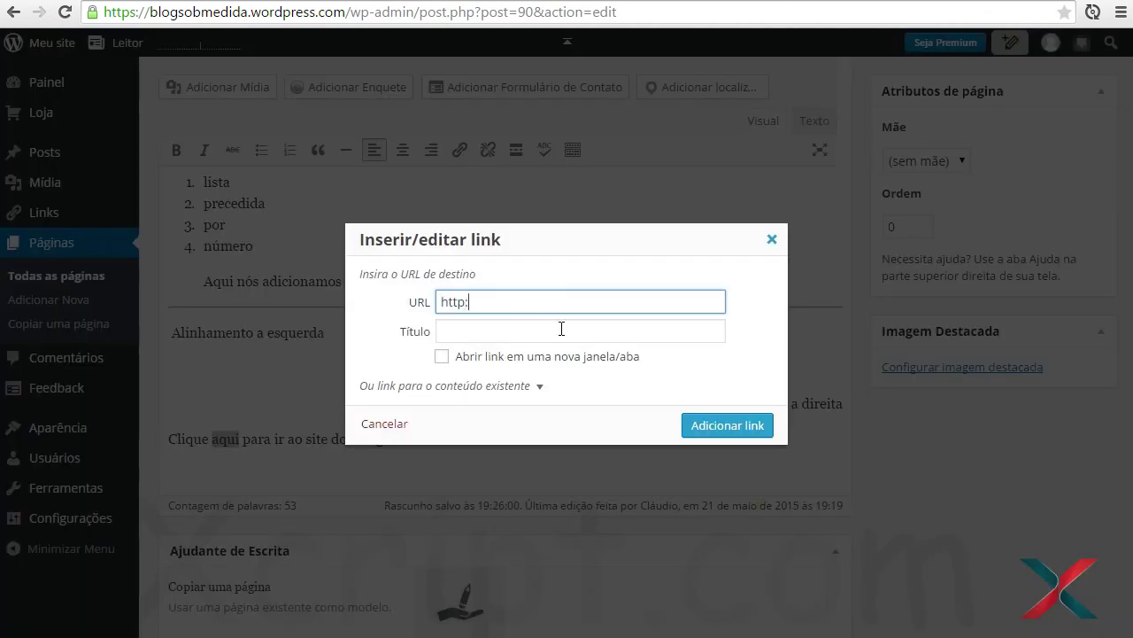
text(//www.google.com)
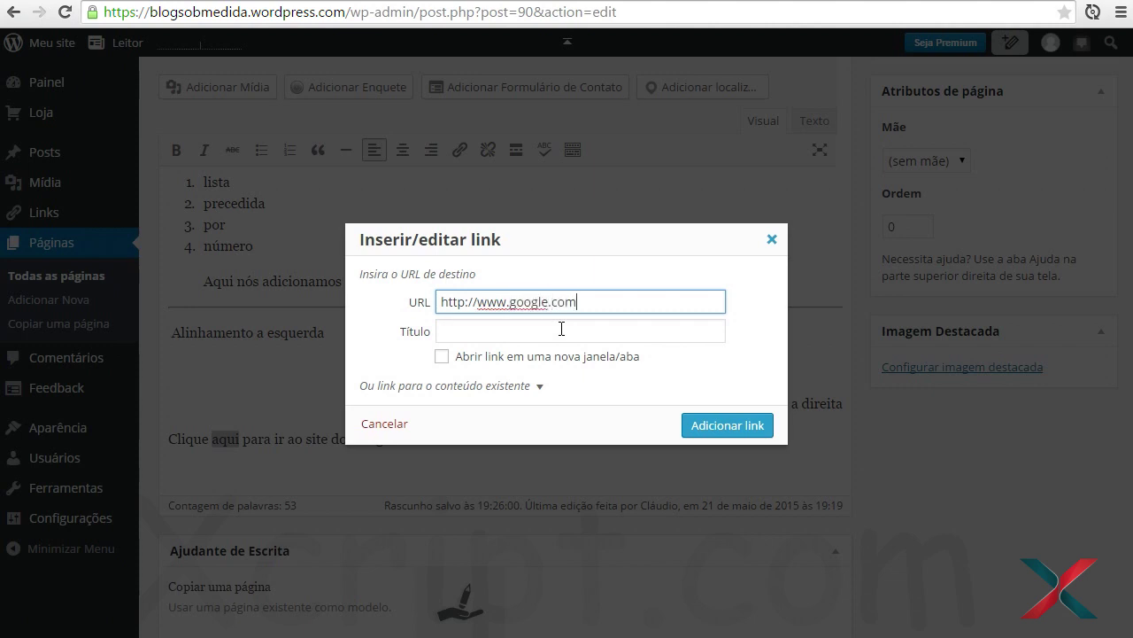
click(562, 328)
text(Website do Google)
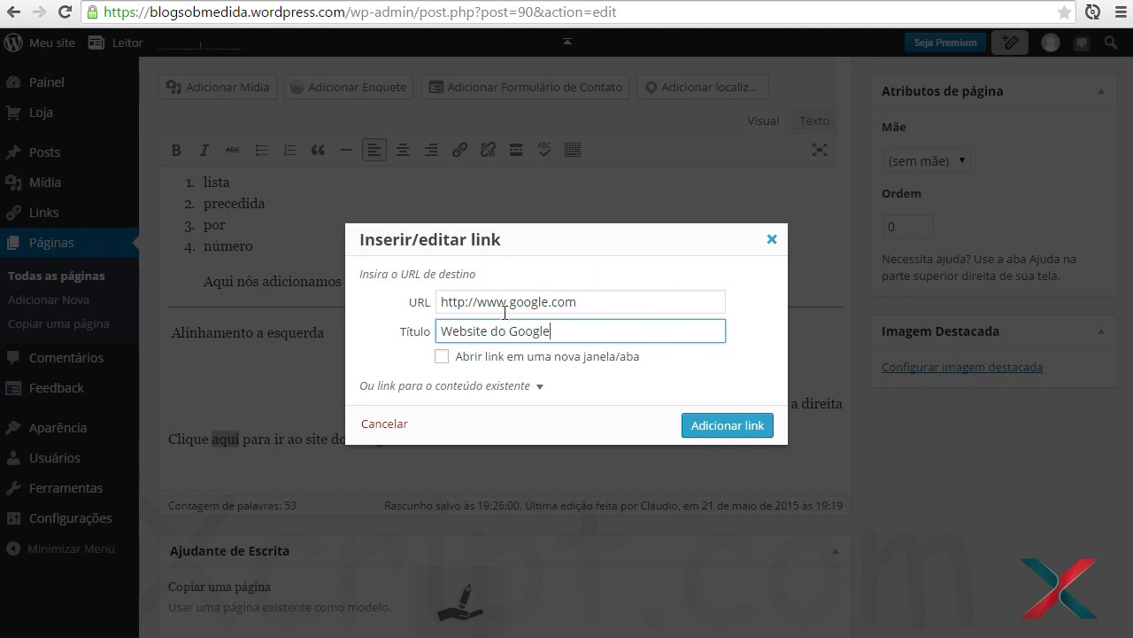
key(shift+Tab)
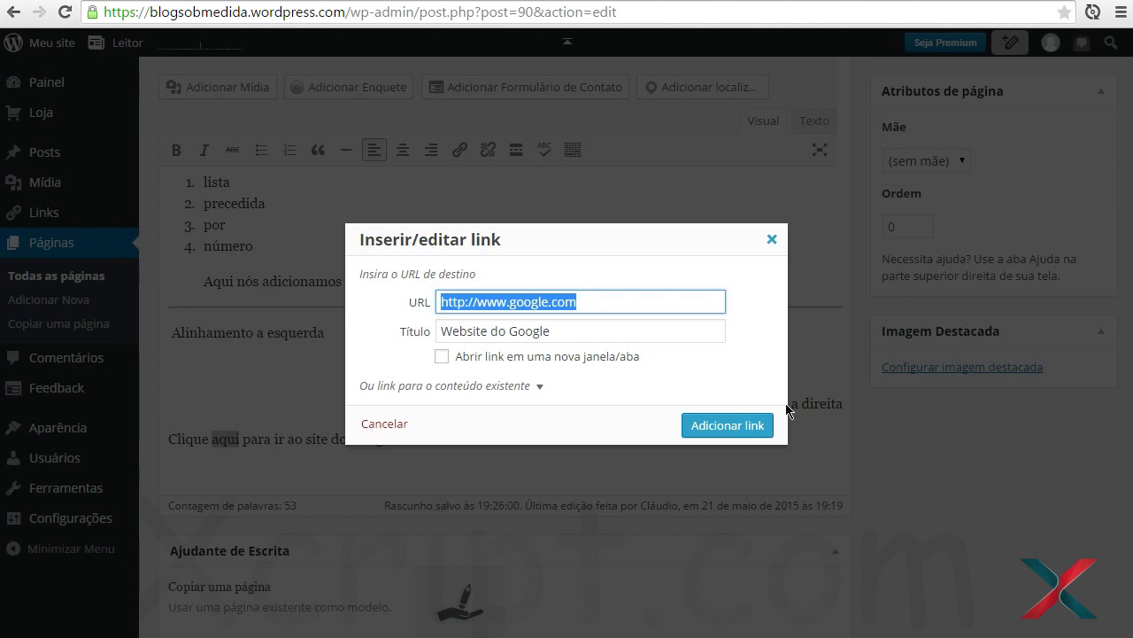
click(745, 428)
key(Right)
key(Right)
key(Right)
key(Right)
key(Right)
key(Right)
key(Right)
key(Right)
key(Right)
key(shift+Right)
drag(209, 440, 240, 440)
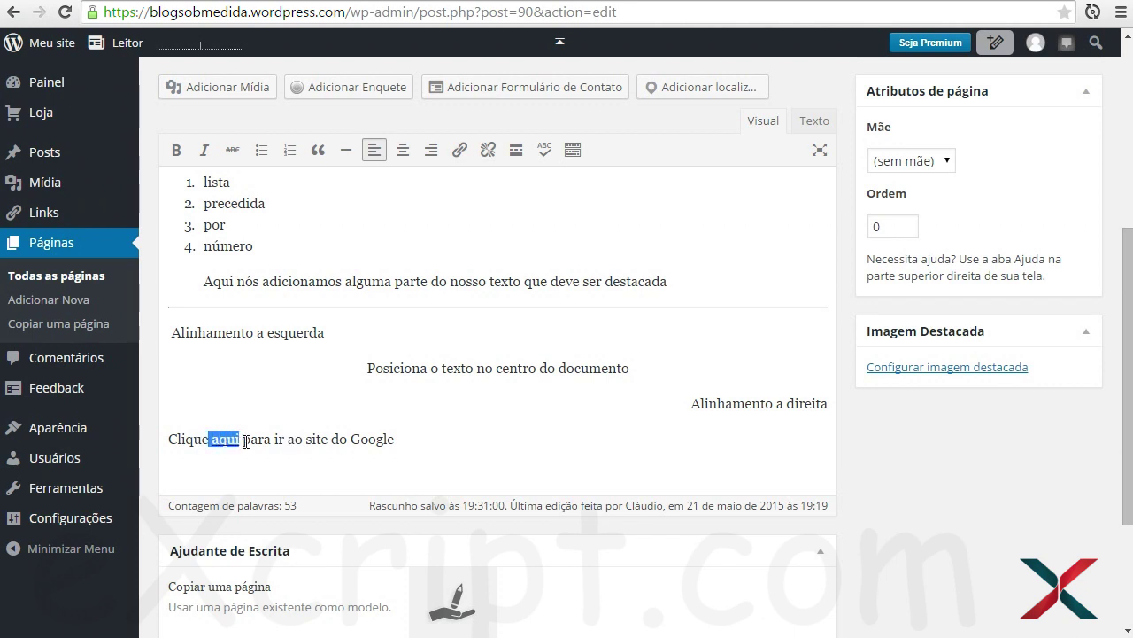
click(307, 456)
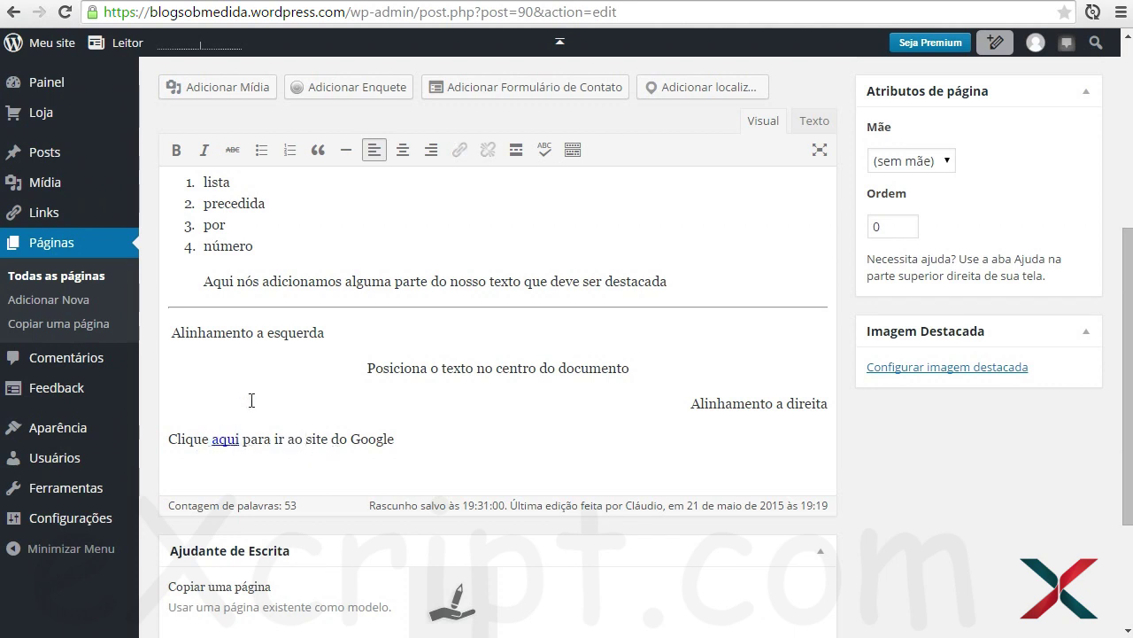
triple_click(235, 439)
click(267, 443)
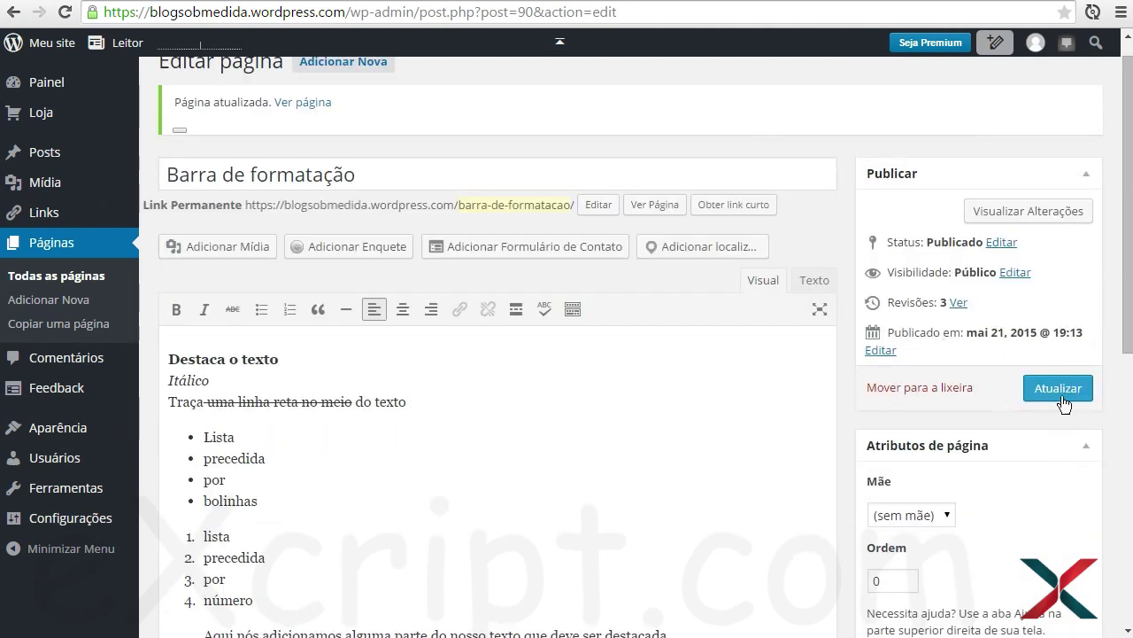
- Update the published page and follow the "aqui" link in its preview
click(1060, 388)
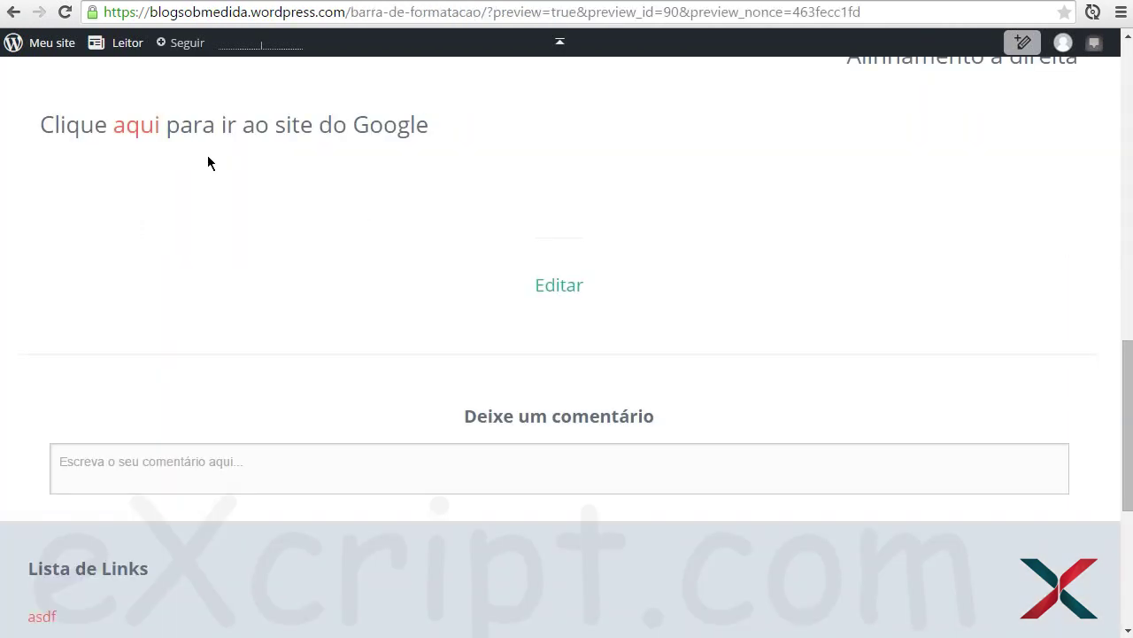
click(139, 132)
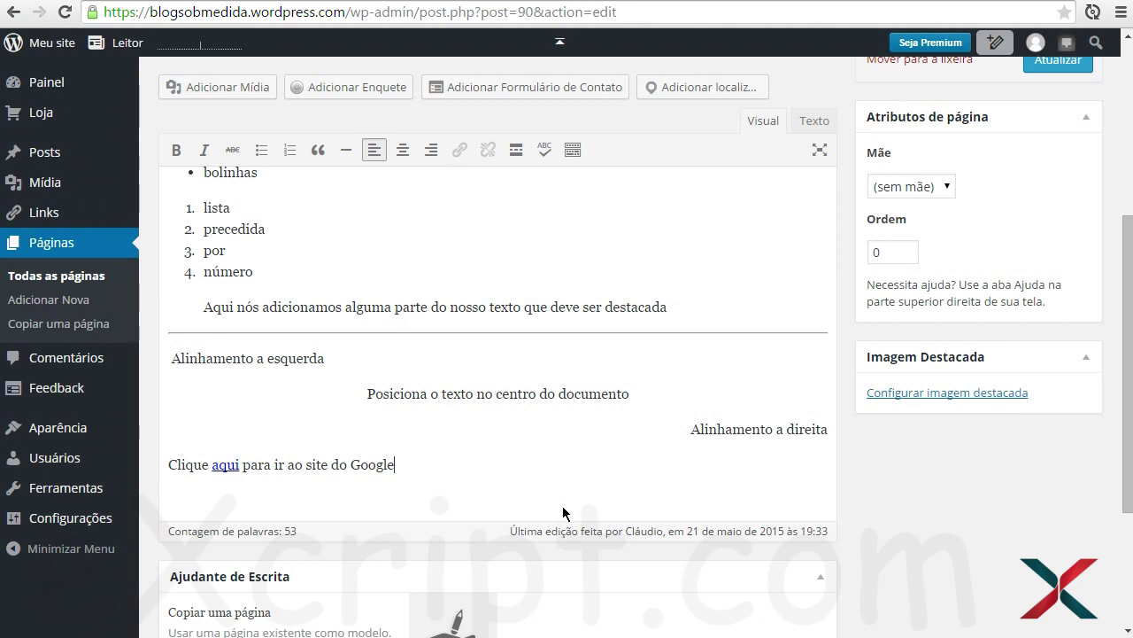
- Add the line "Removendo o link de textos" below the Google link sentence
key(Return)
text(R)
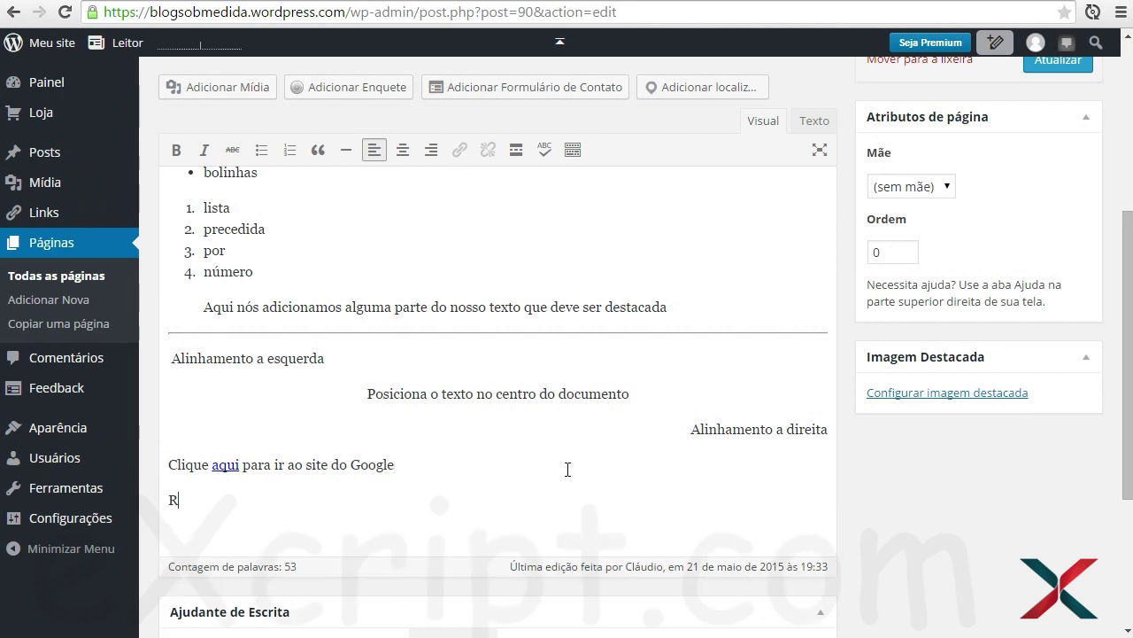
text(emovendo o link de textos)
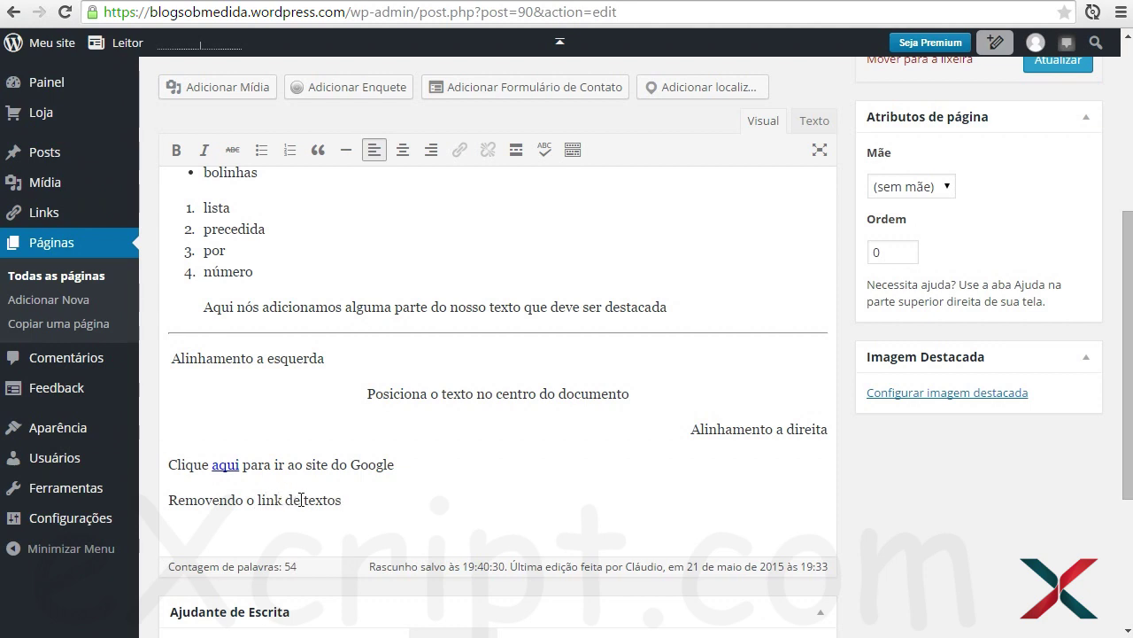
drag(300, 500, 243, 501)
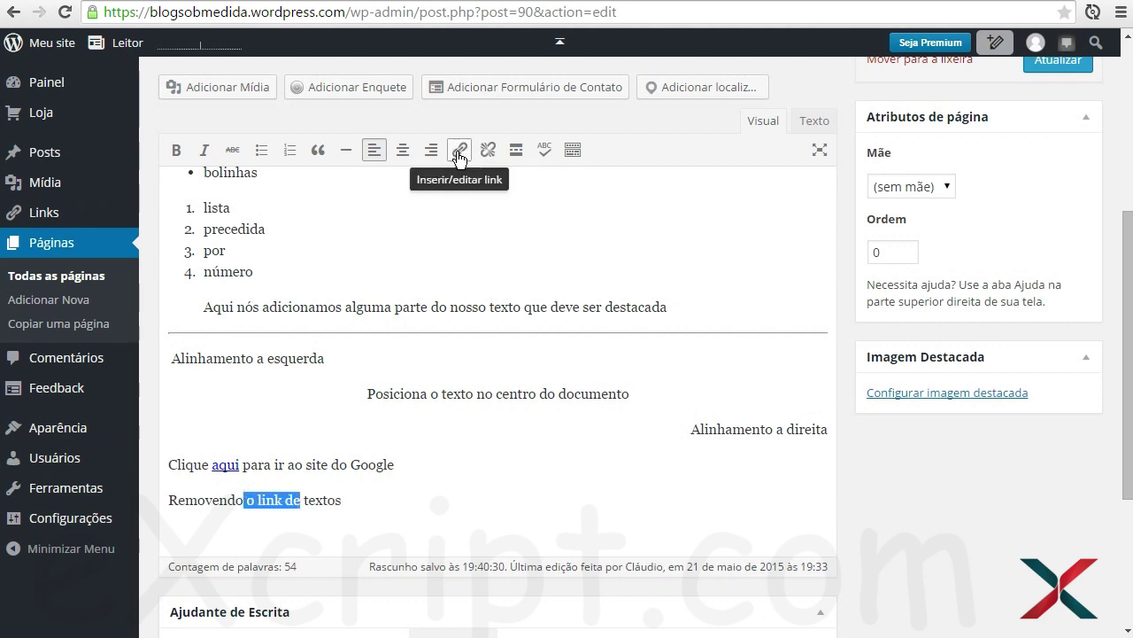
click(460, 153)
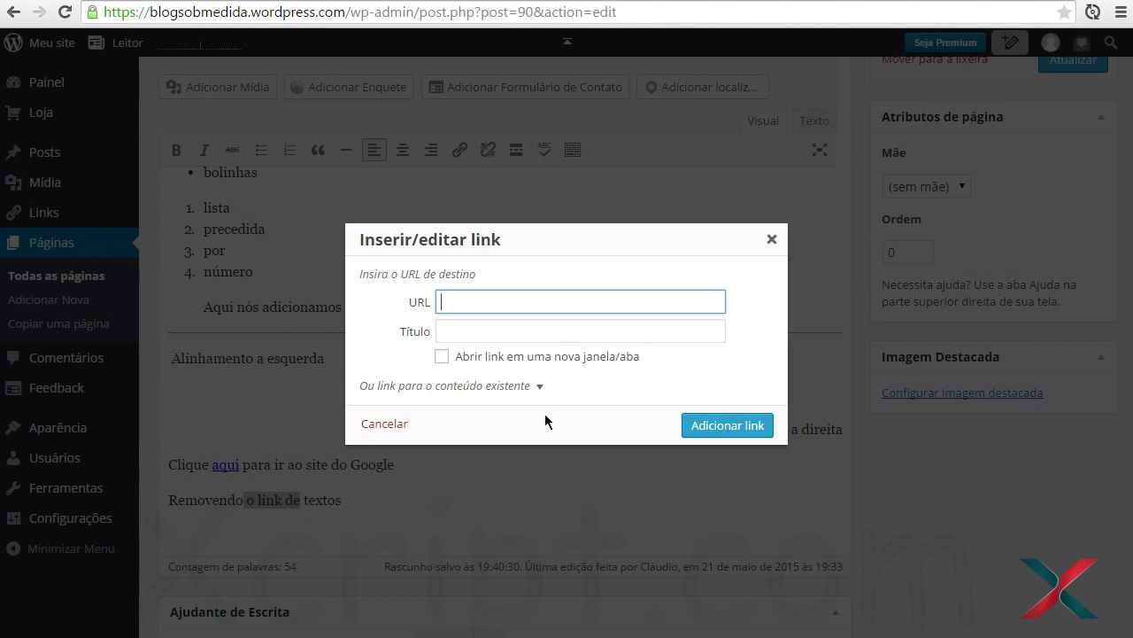
text(site.com)
key(Tab)
text(Qualquer título)
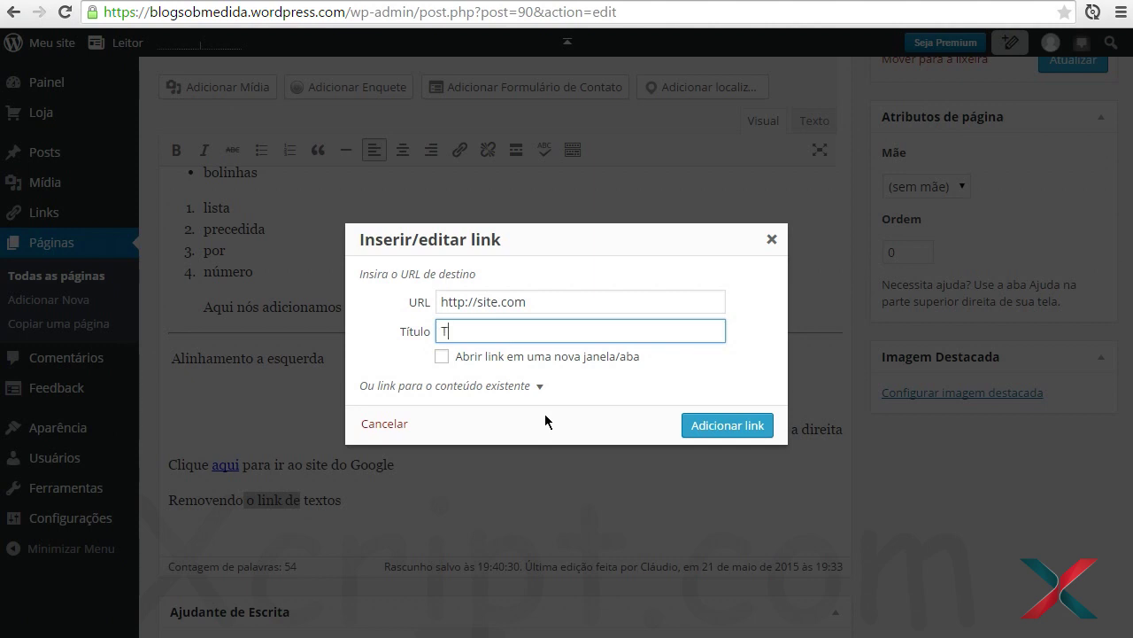
click(733, 426)
click(354, 512)
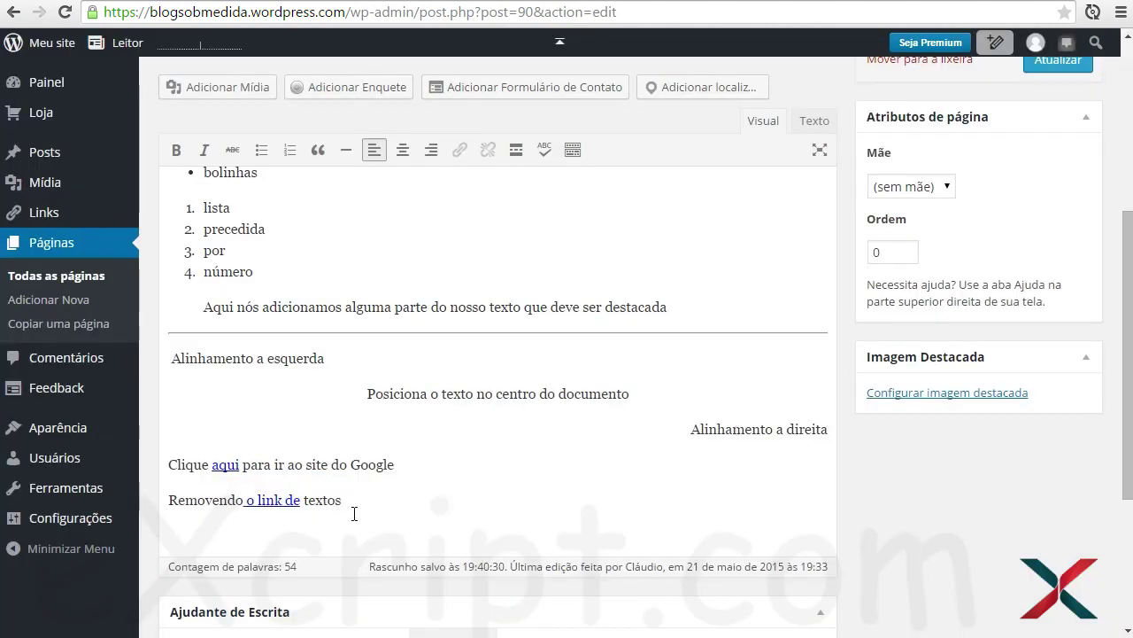
- Remove the link from the words "o link de" in the last line
drag(244, 499, 303, 500)
click(311, 425)
key(End)
drag(245, 499, 301, 509)
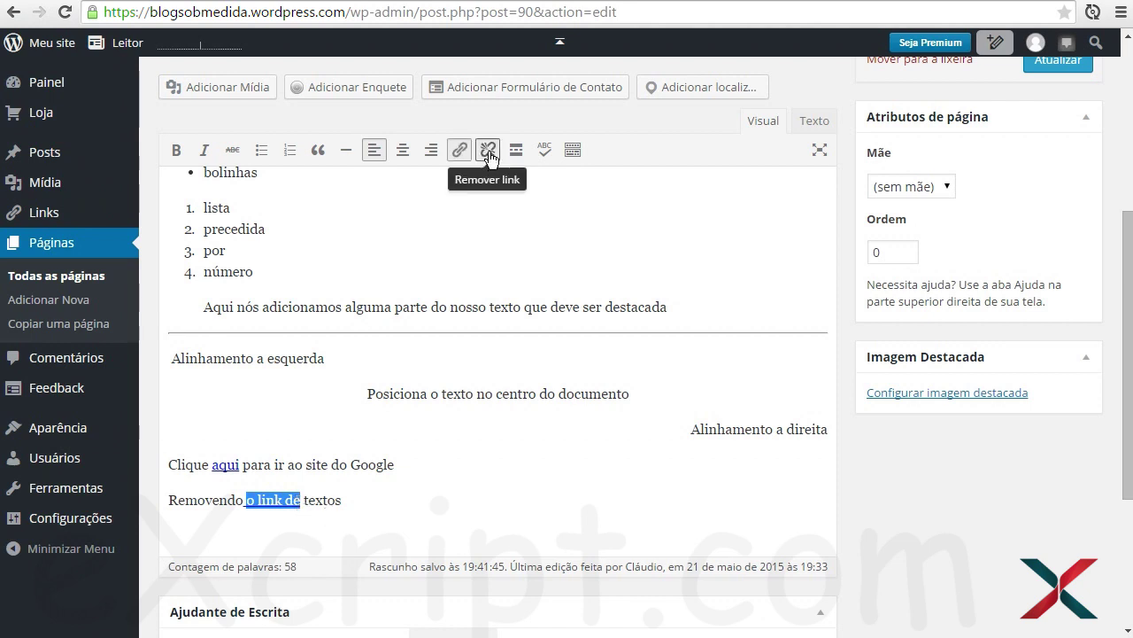
click(490, 151)
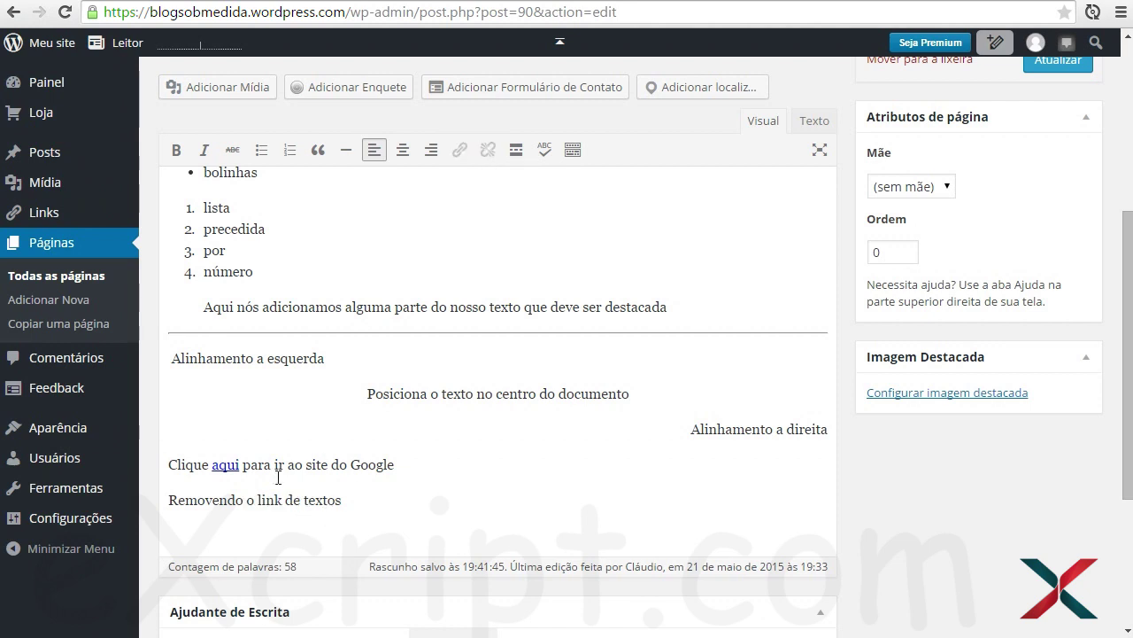
drag(249, 498, 420, 499)
click(575, 508)
key(Return)
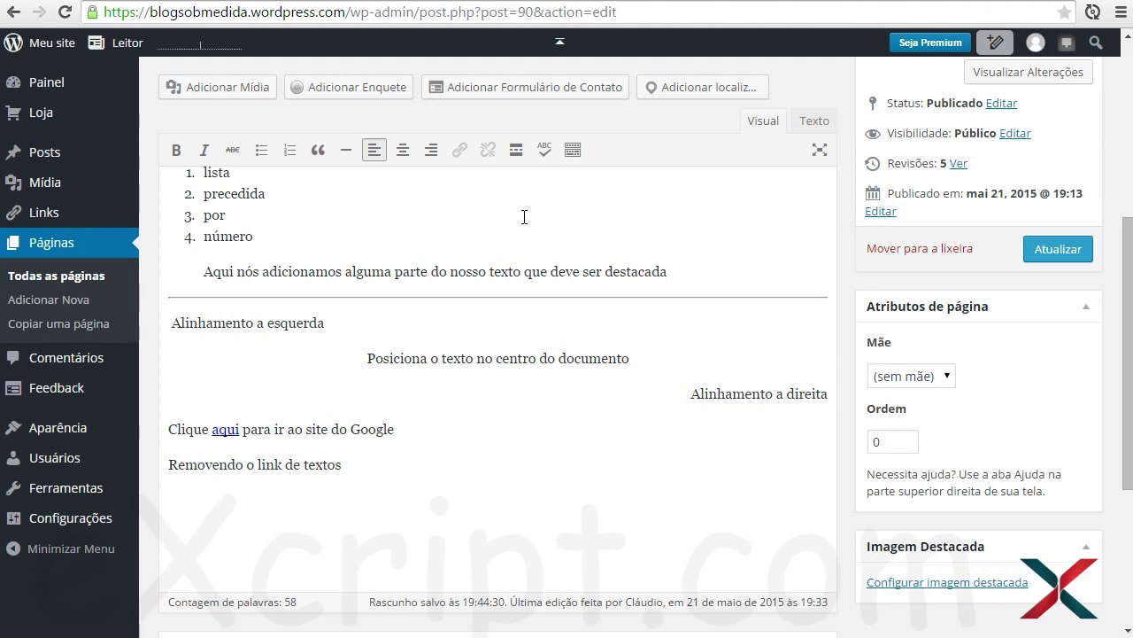
- Proofread the page text with the Revisar Escrita spelling check and examine the marked words
click(550, 156)
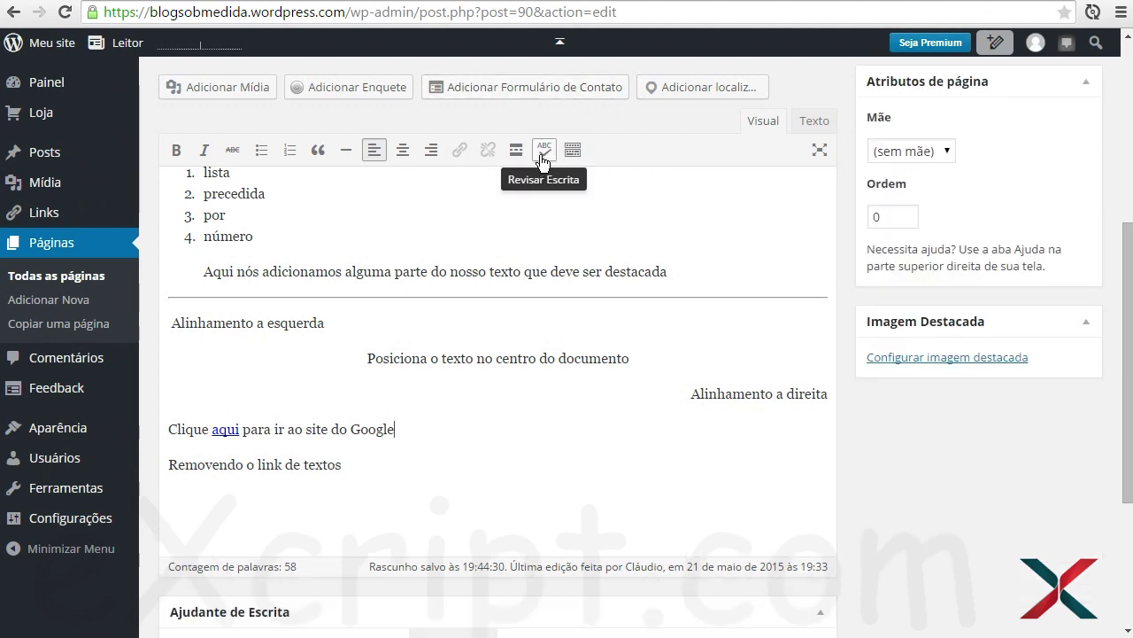
click(545, 156)
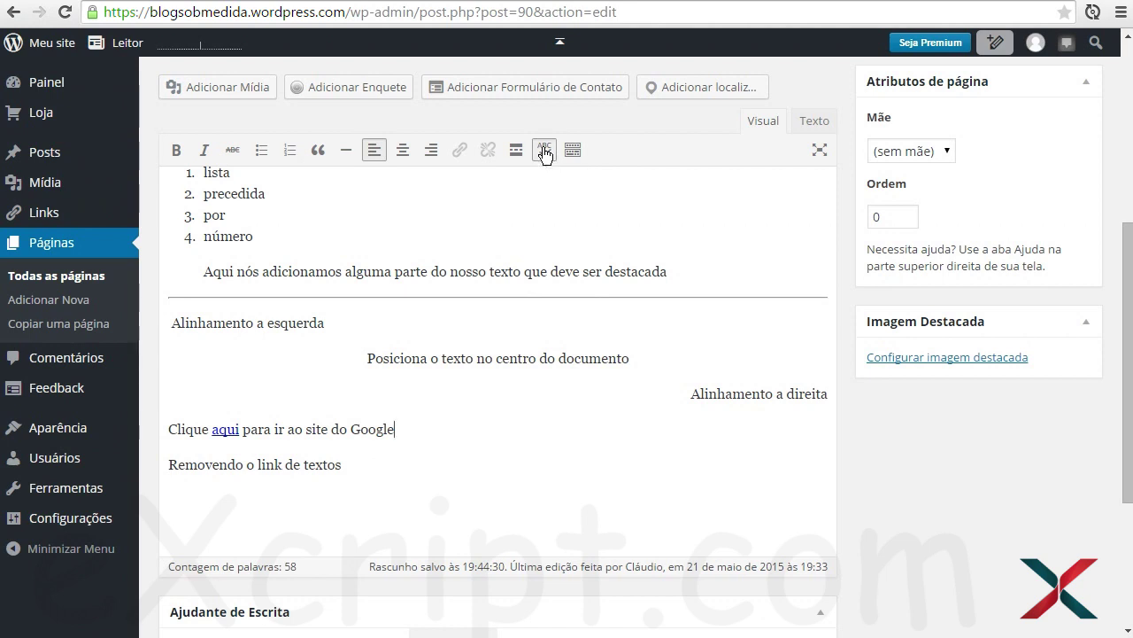
drag(258, 428, 219, 464)
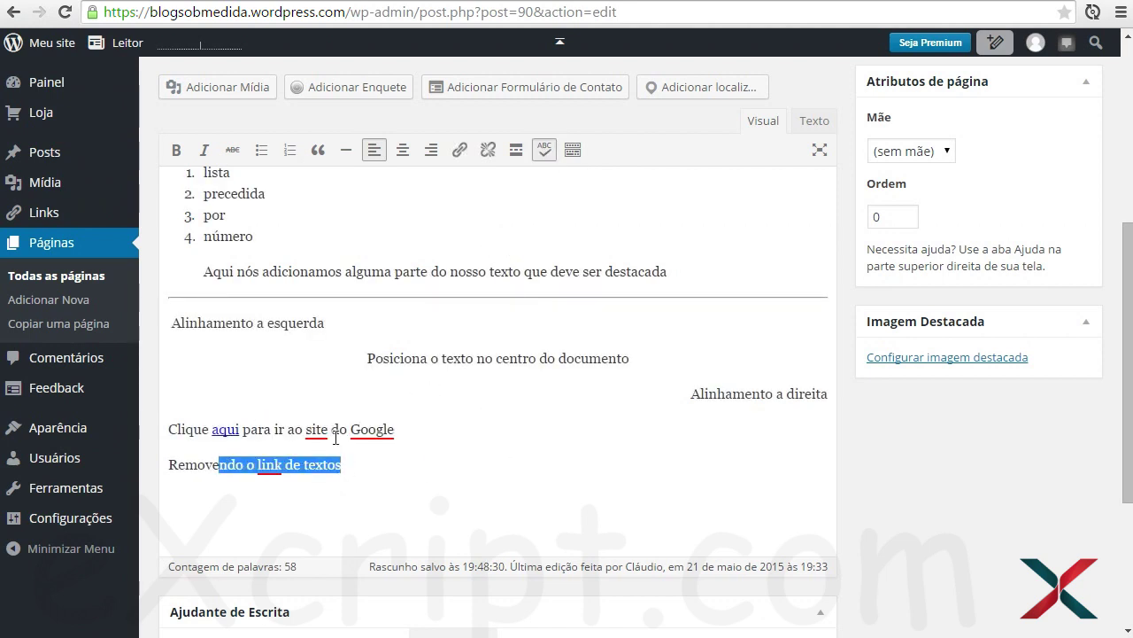
click(421, 466)
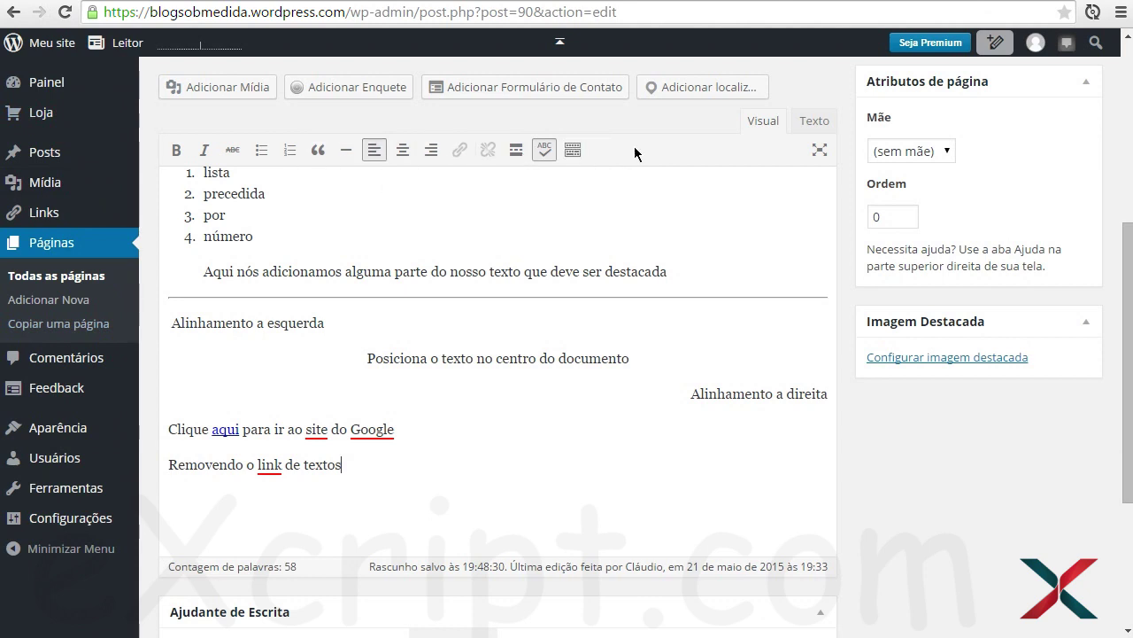
click(545, 152)
- Show the second row of formatting options in the page editor
click(573, 150)
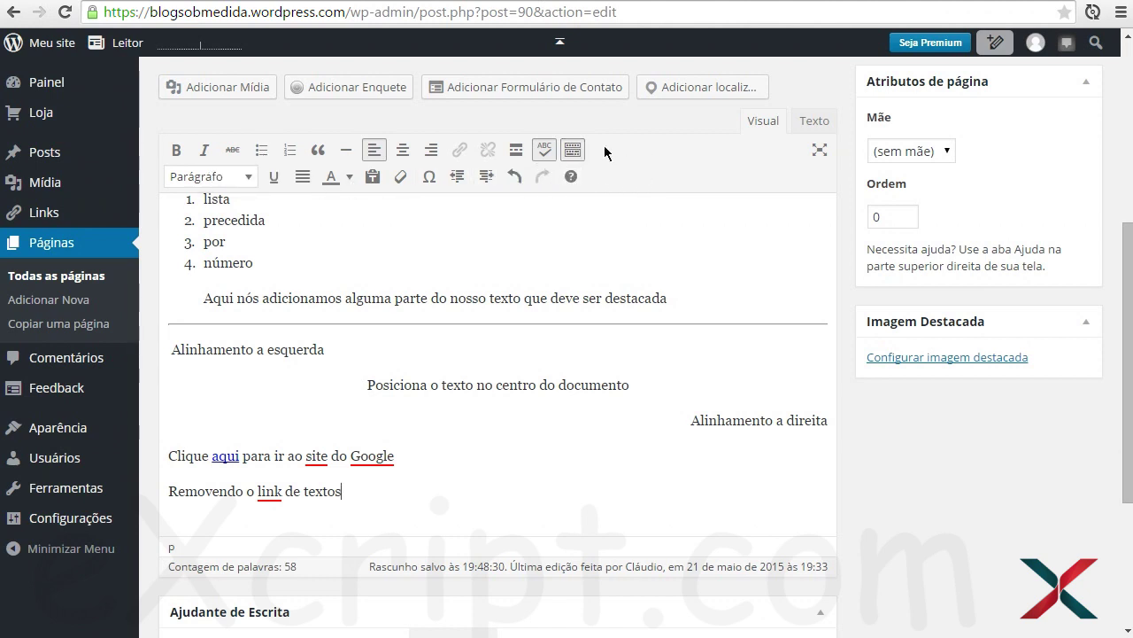
click(572, 150)
click(572, 149)
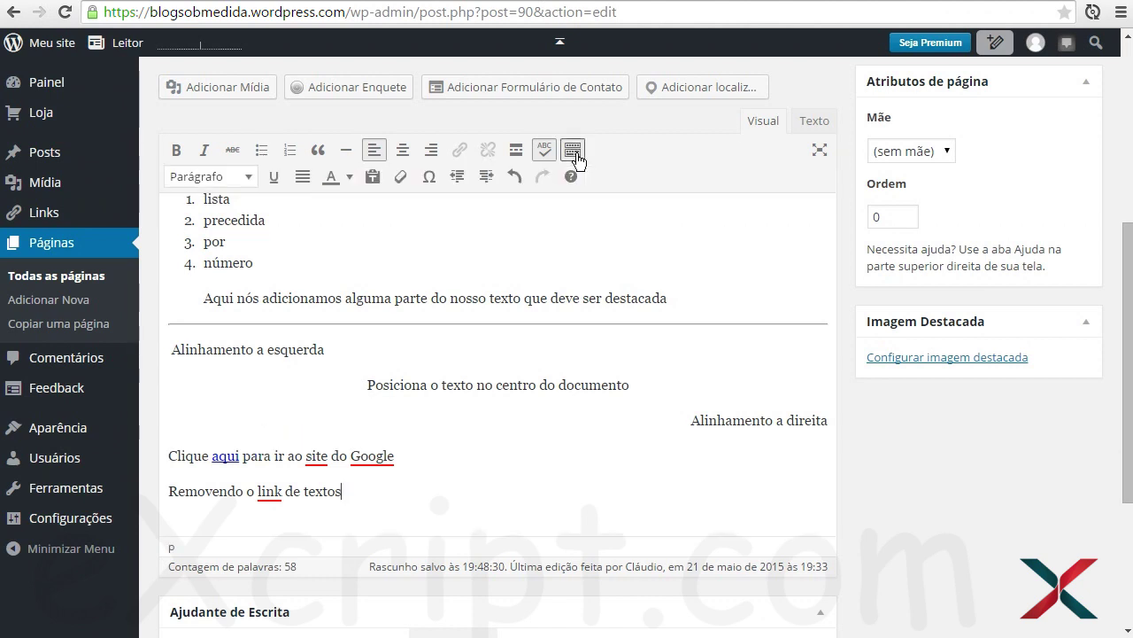